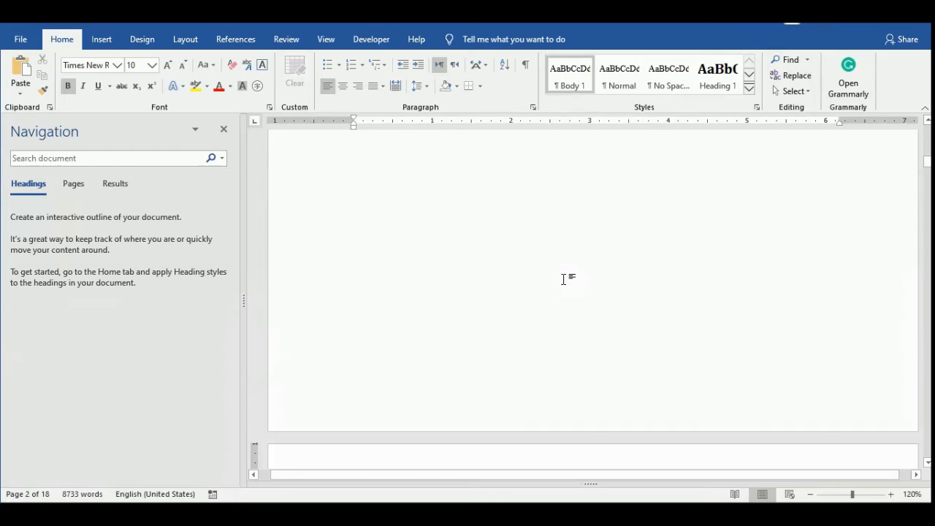
Look through the opening pages from the Abstract to the black-body radiation section, examining section titles, body text and figures.
scroll(563, 279, "down", 5)
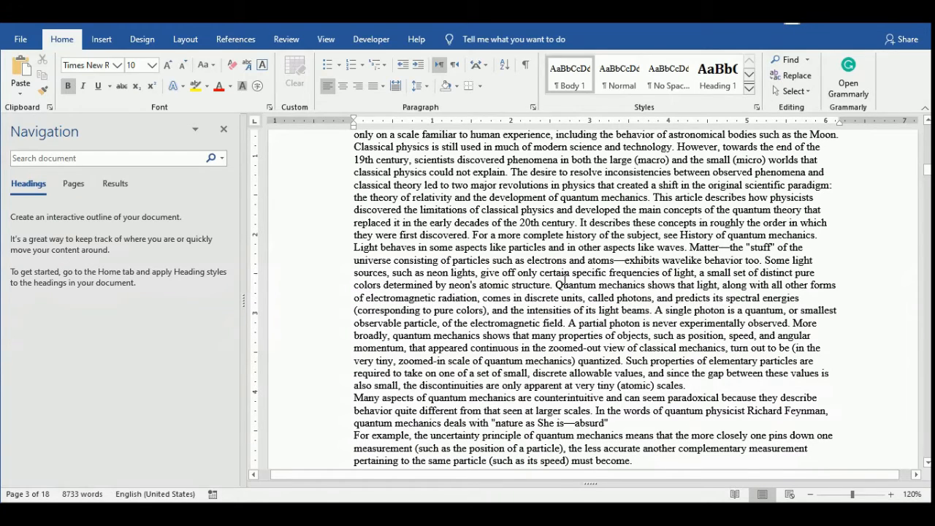
scroll(563, 279, "down", 8)
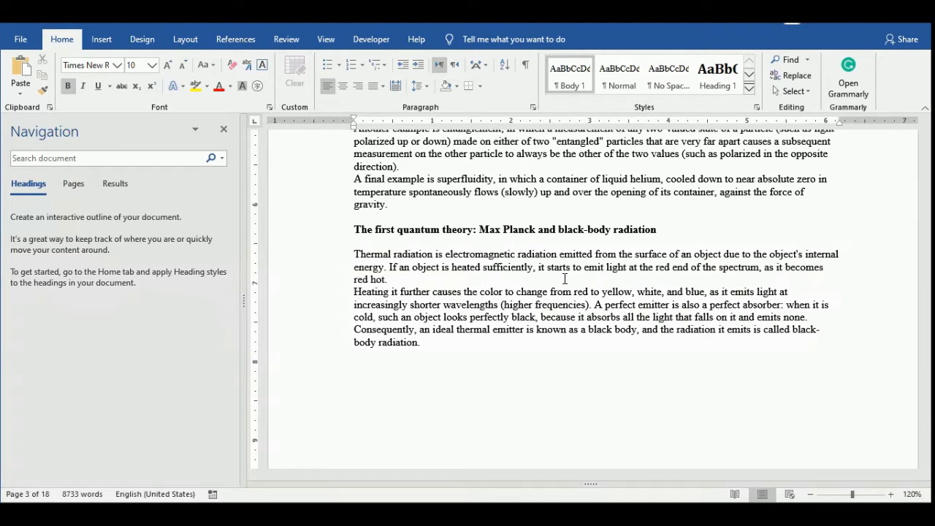
scroll(564, 278, "down", 10)
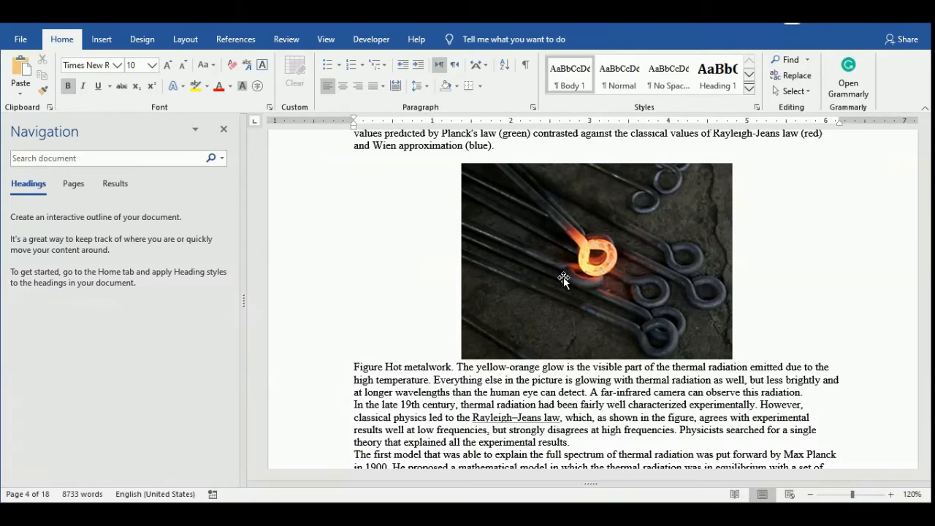
scroll(564, 278, "down", 5)
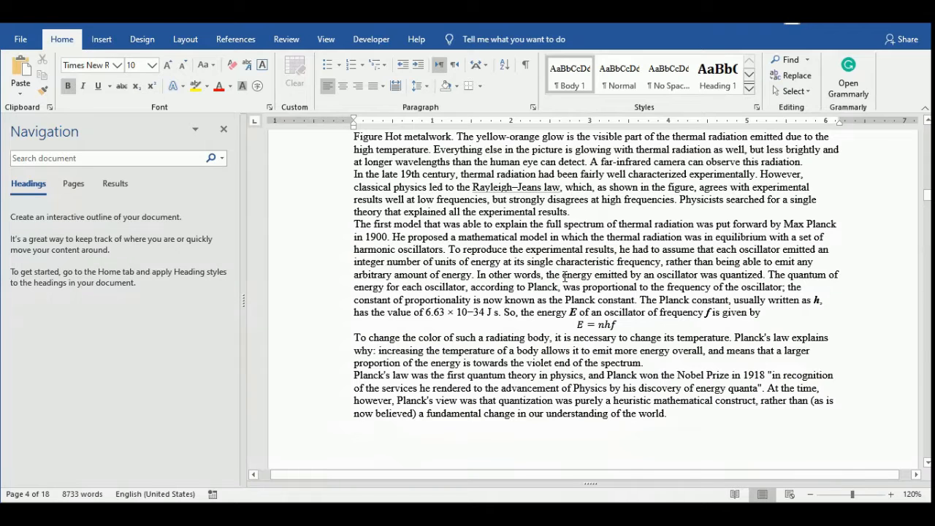
scroll(565, 278, "up", 3)
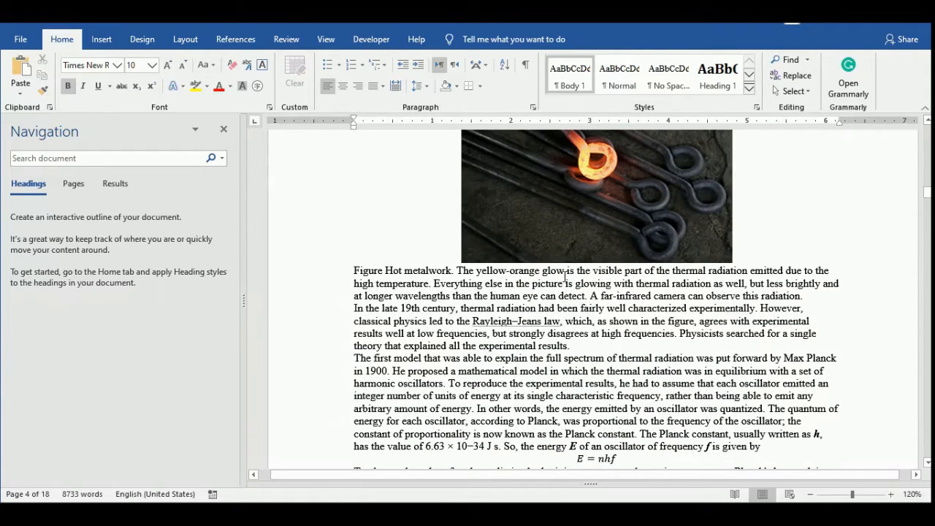
scroll(564, 279, "up", 7)
scroll(564, 278, "up", 9)
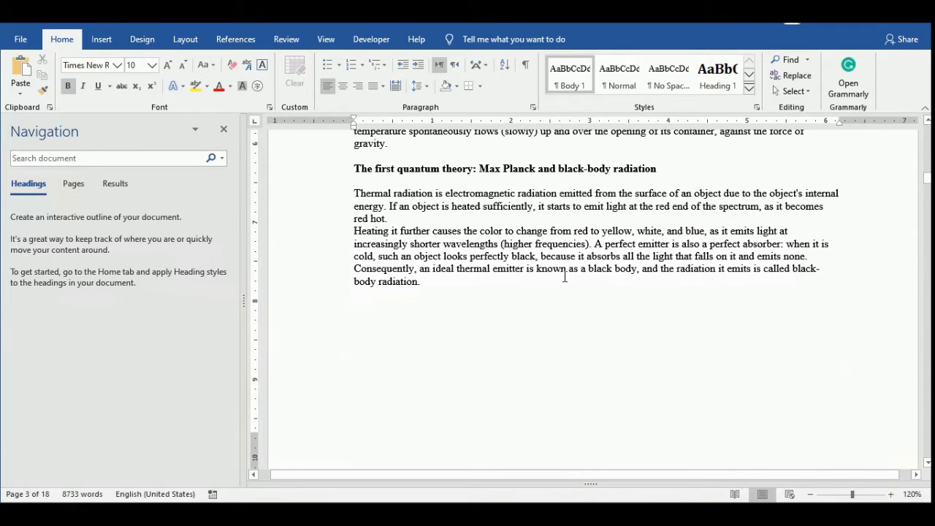
scroll(565, 278, "up", 2)
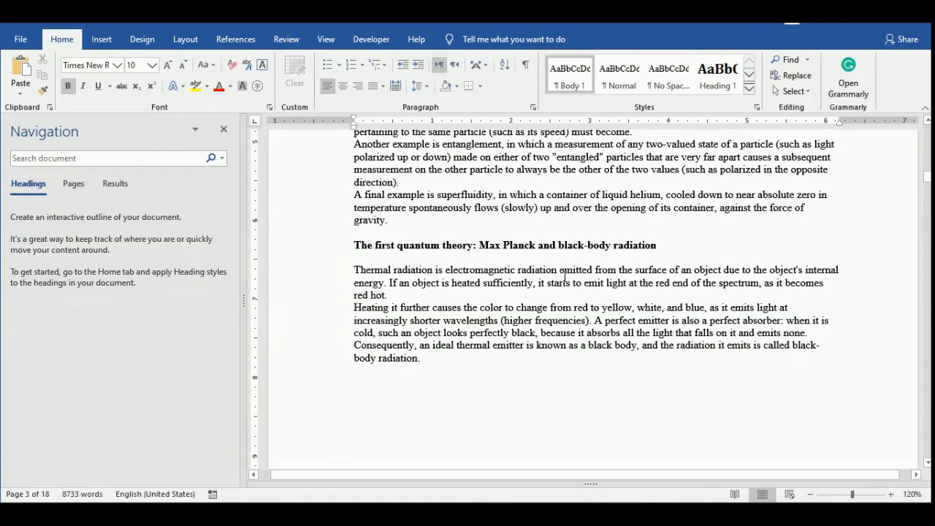
scroll(565, 278, "up", 8)
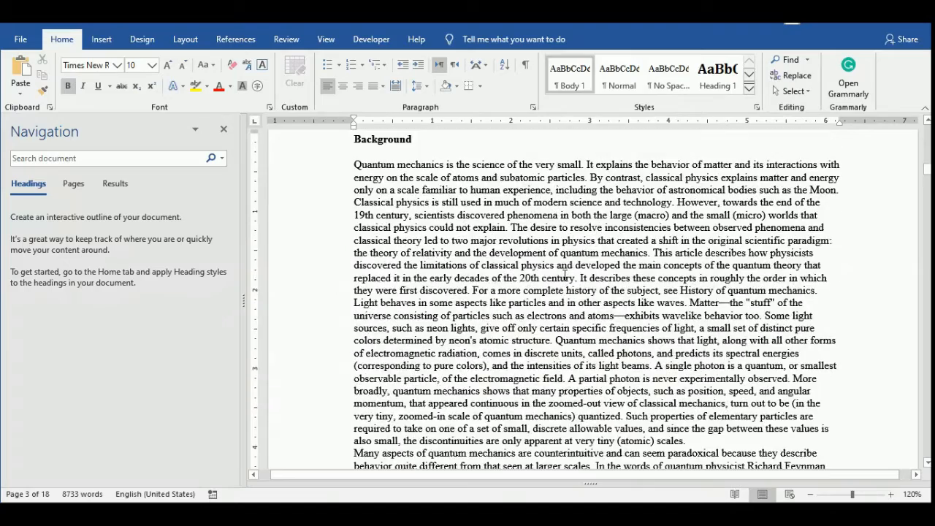
scroll(565, 274, "down", 6)
scroll(565, 274, "down", 8)
scroll(564, 275, "up", 18)
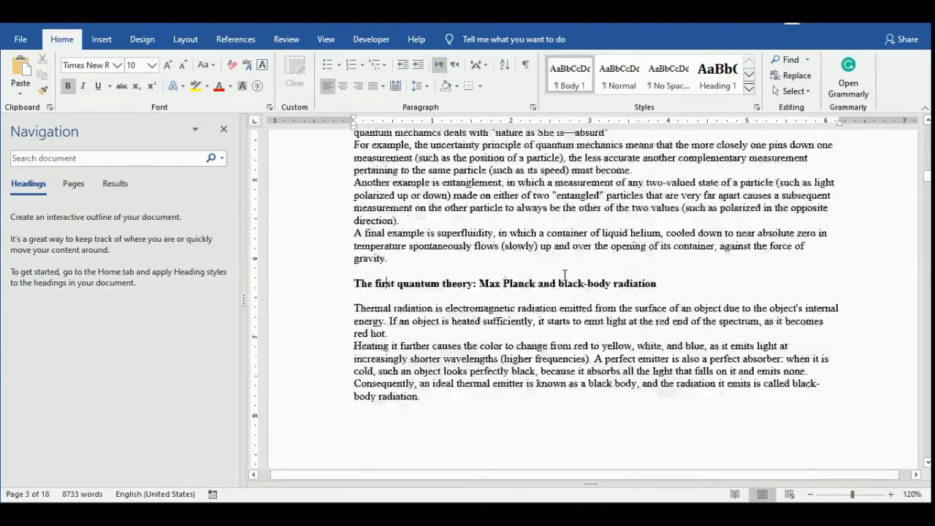
scroll(474, 274, "up", 20)
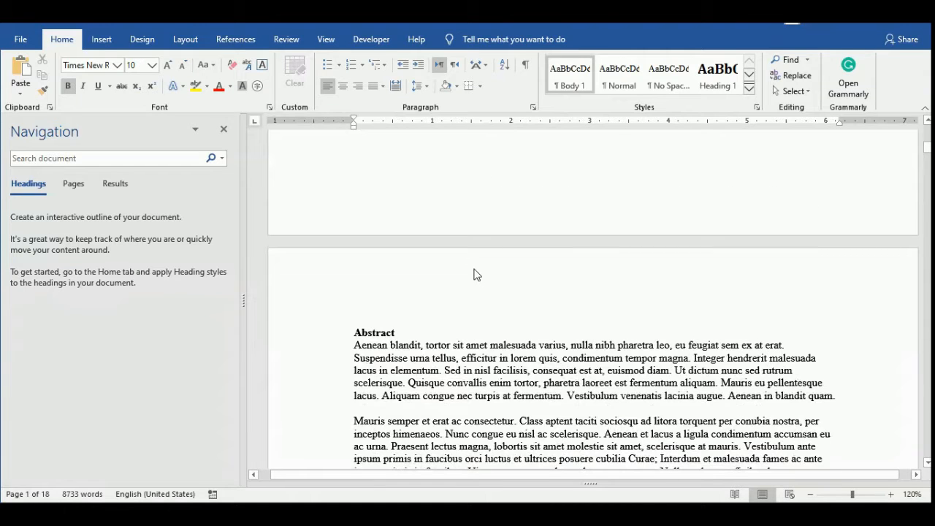
scroll(474, 274, "down", 15)
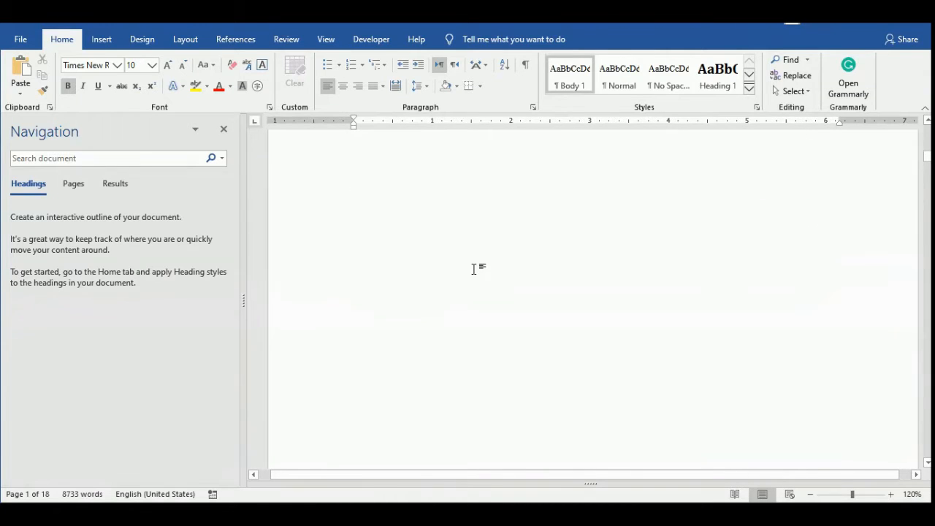
scroll(476, 269, "up", 7)
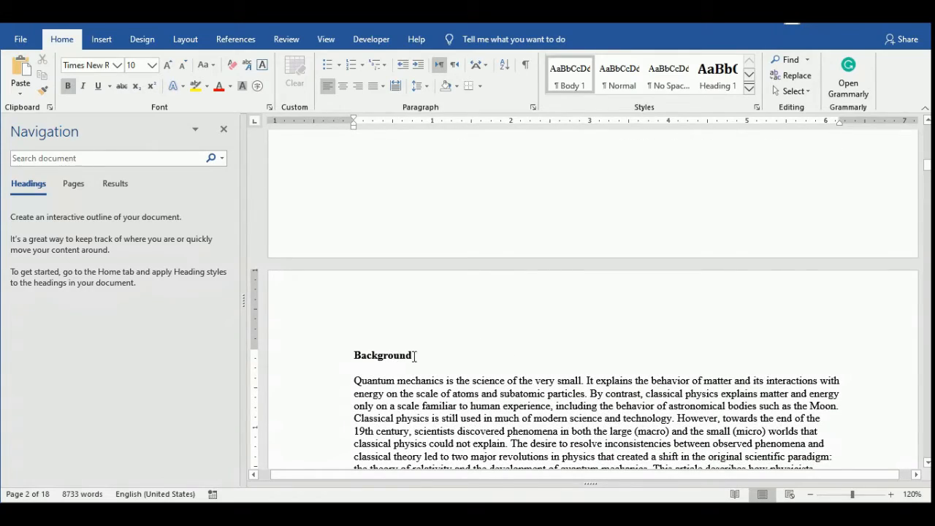
scroll(438, 350, "down", 12)
scroll(489, 351, "up", 9)
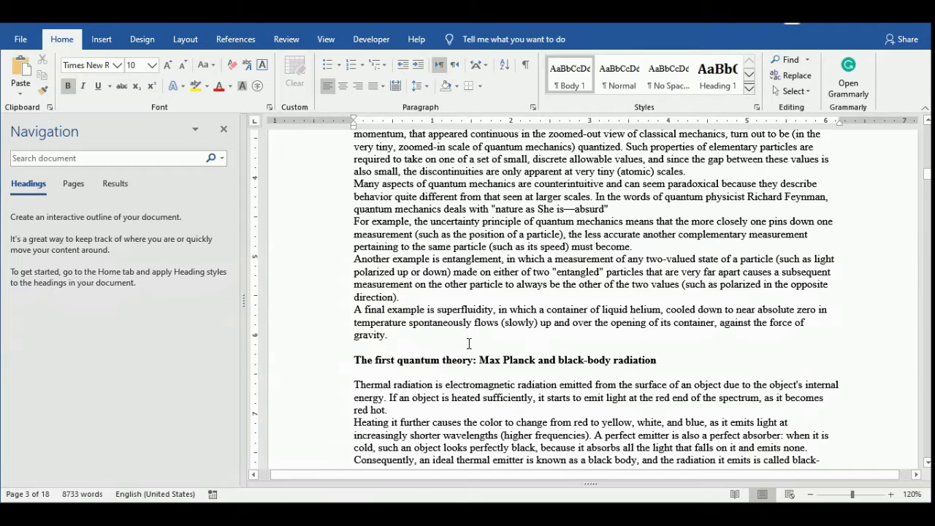
scroll(469, 343, "up", 13)
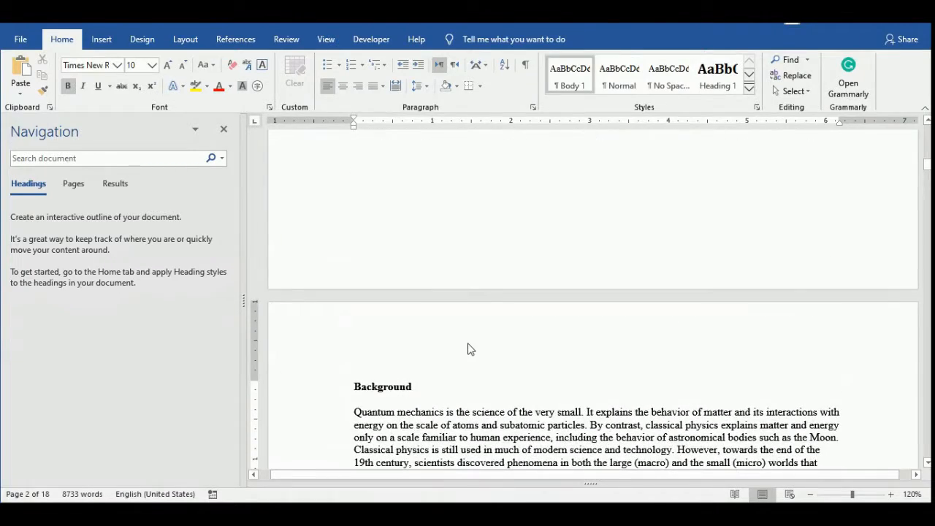
scroll(469, 346, "up", 3)
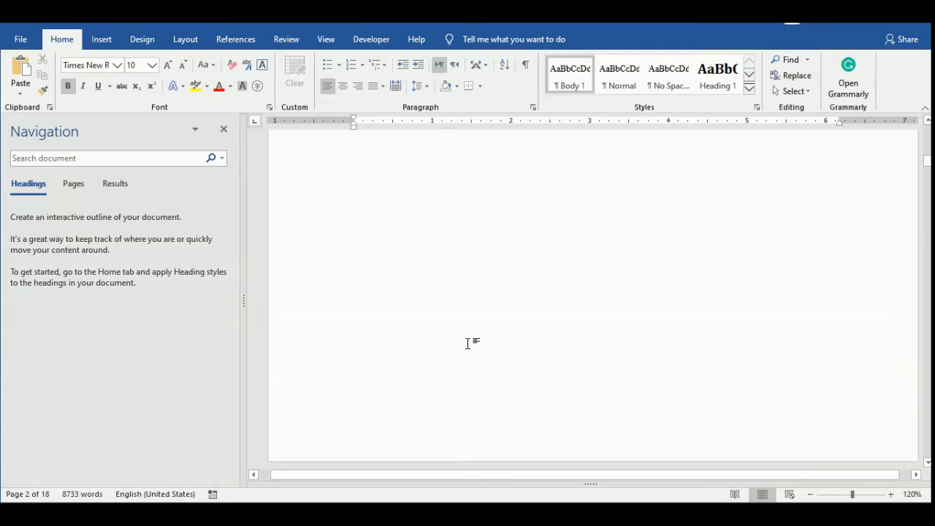
scroll(468, 344, "up", 10)
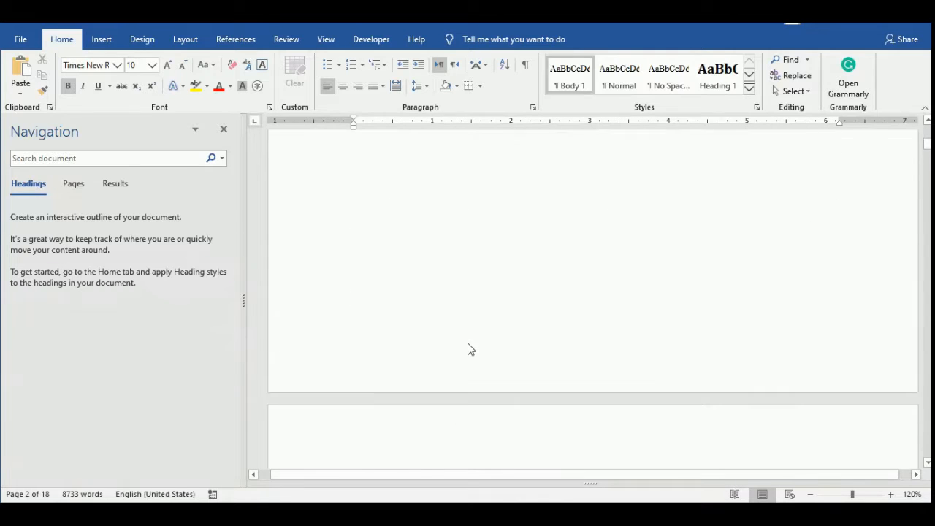
scroll(468, 346, "up", 5)
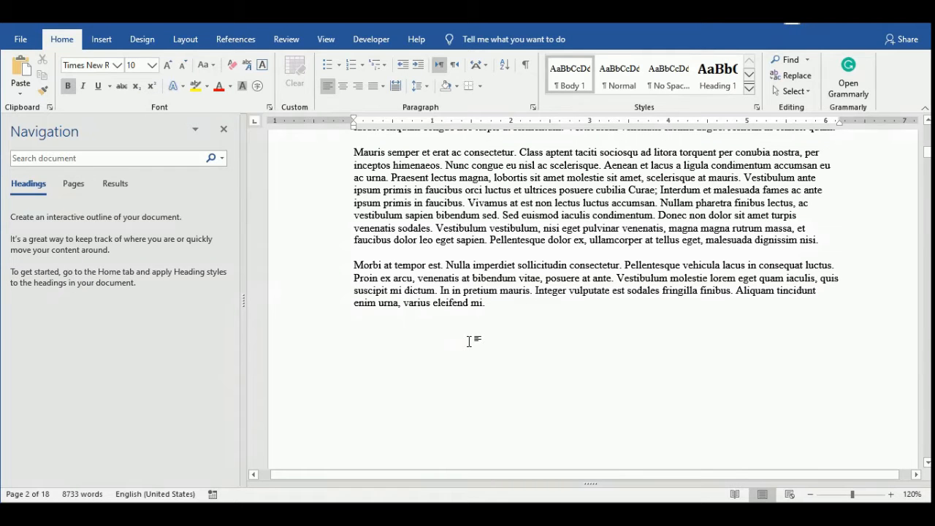
scroll(468, 340, "up", 10)
scroll(469, 339, "down", 4)
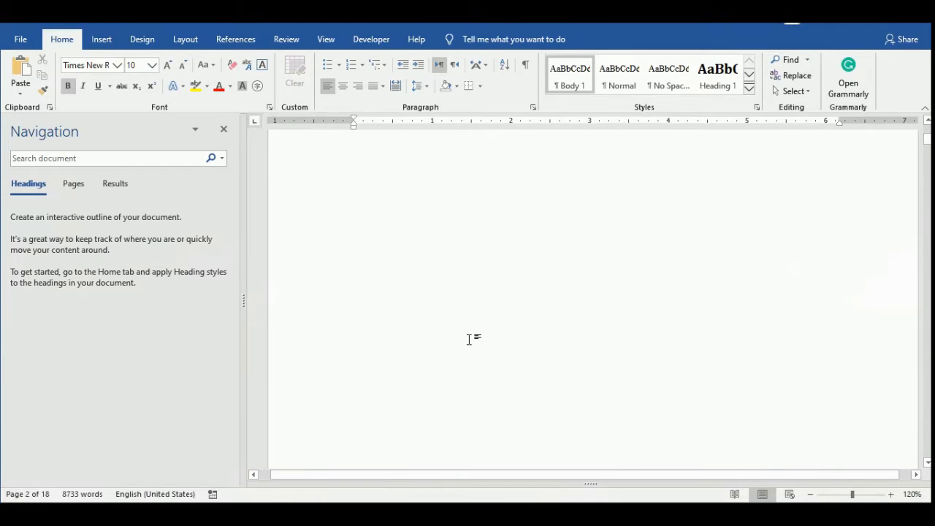
scroll(468, 340, "down", 3)
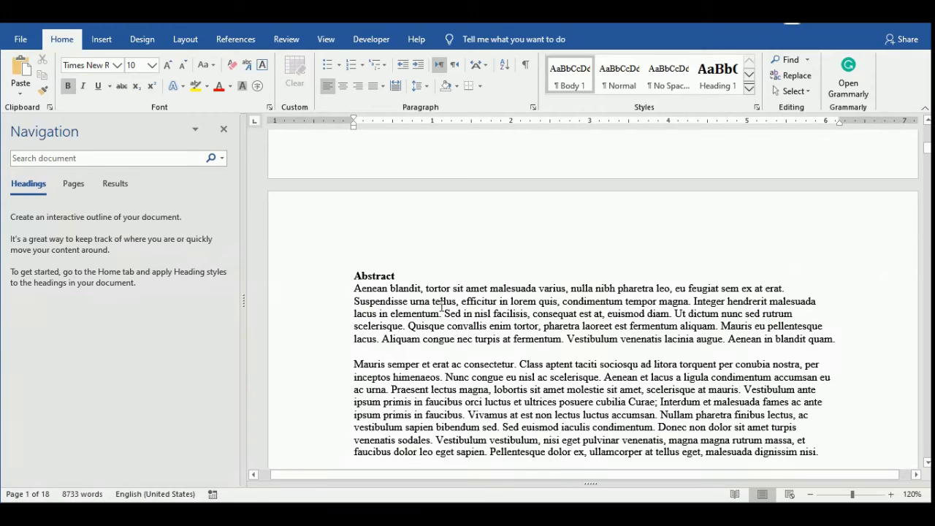
Check which styles the Abstract title and the paragraph below it use.
scroll(495, 319, "down", 1)
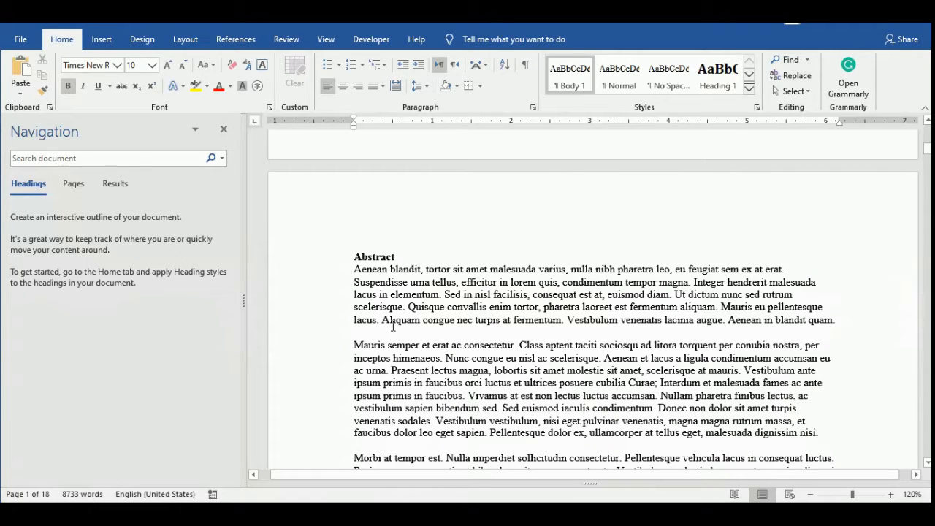
left_click(369, 258)
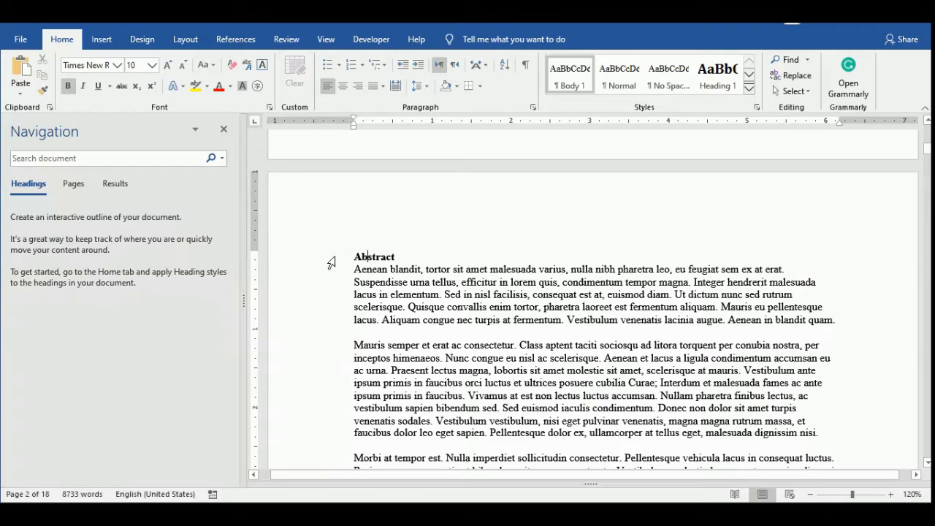
left_click(435, 301)
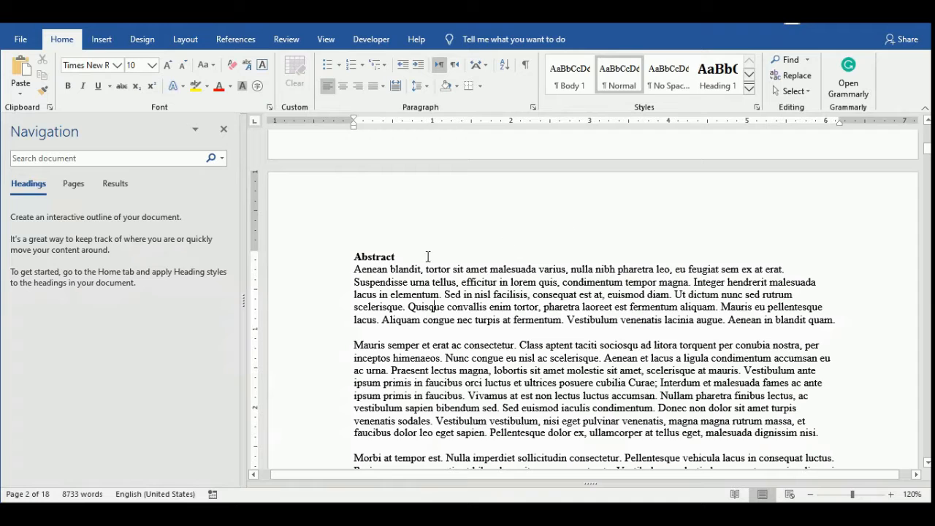
Apply the Heading 1 style to the Abstract title and browse the other available styles.
left_click(374, 256)
left_click(311, 263)
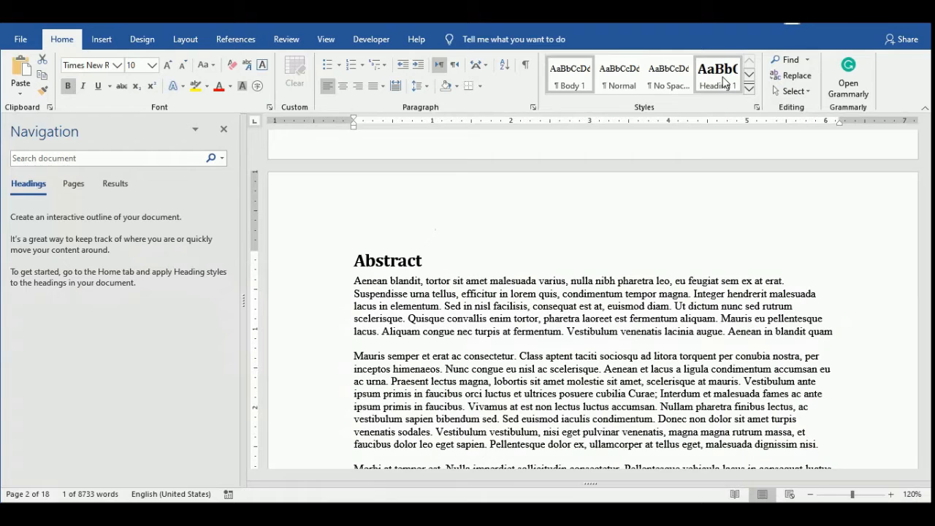
left_click(722, 82)
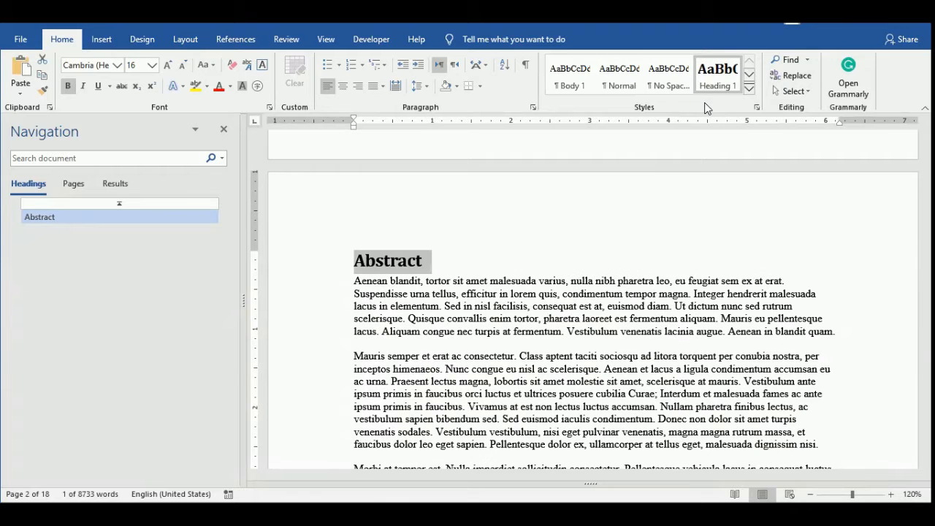
left_click(748, 88)
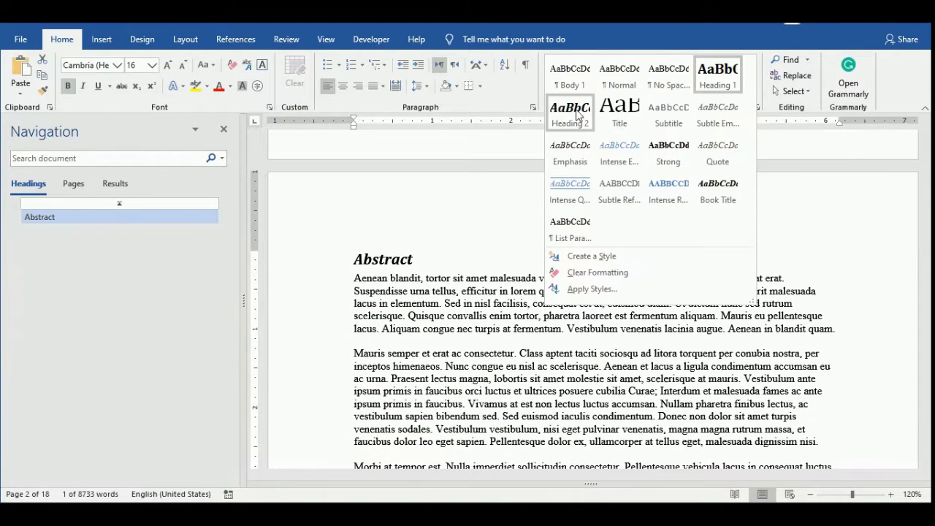
left_click(509, 106)
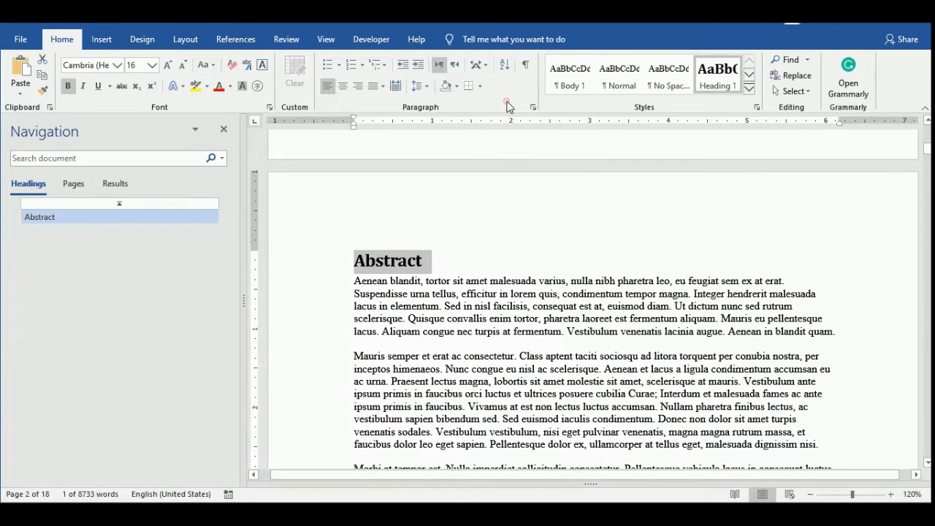
Apply the Heading 1 style to the Background title.
left_click(468, 326)
scroll(470, 326, "down", 10)
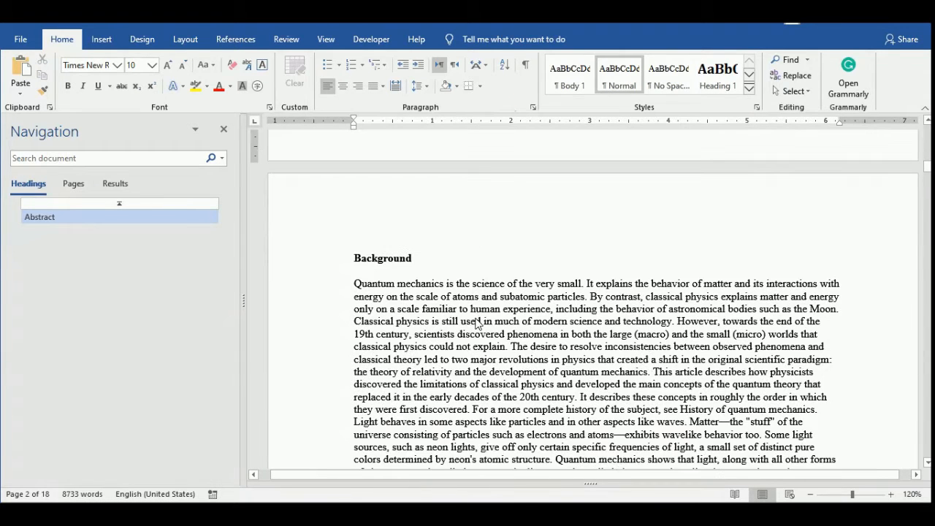
left_click(367, 259)
left_click(716, 73)
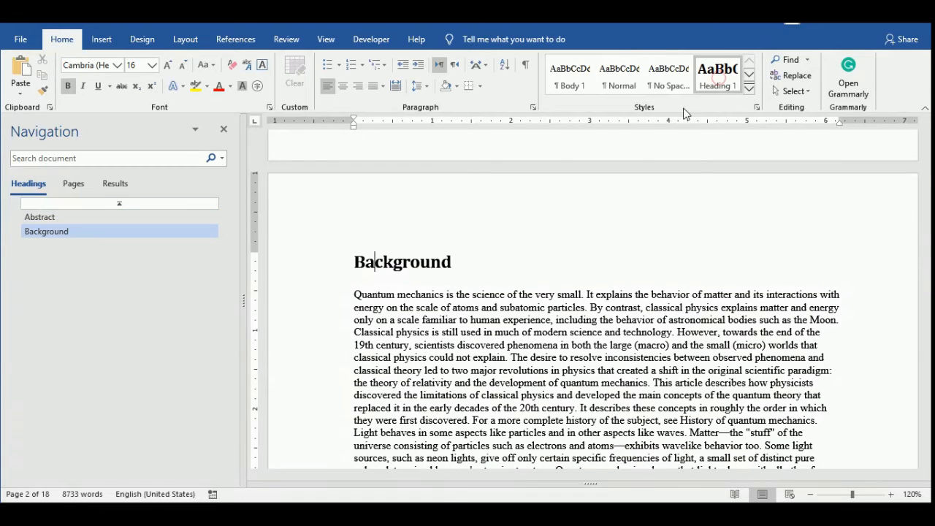
Close the Navigation pane and apply the Heading 2 style to the title "The photoelectric effect".
scroll(460, 278, "down", 15)
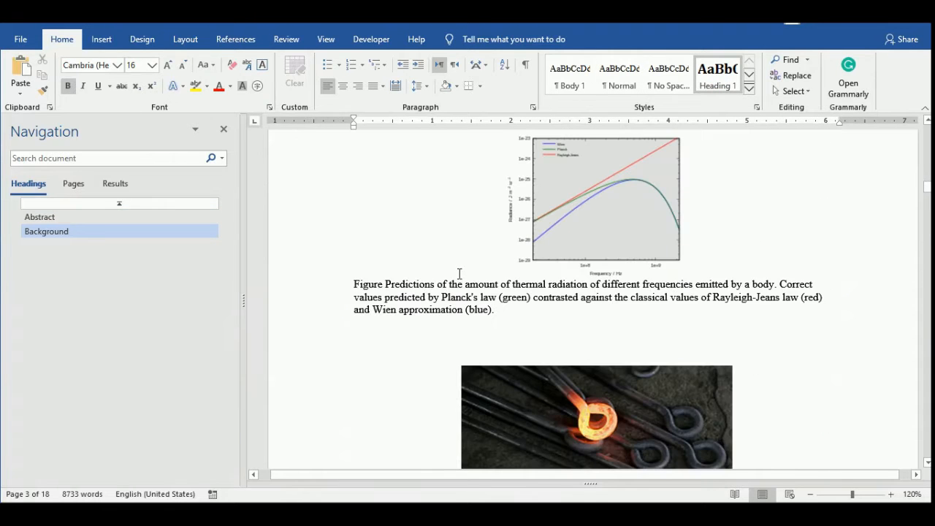
left_click(223, 129)
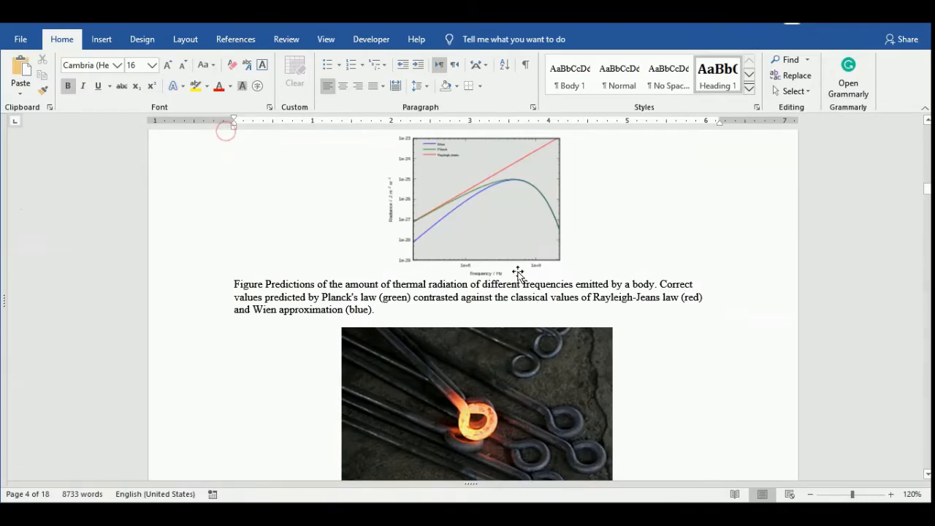
scroll(517, 273, "down", 15)
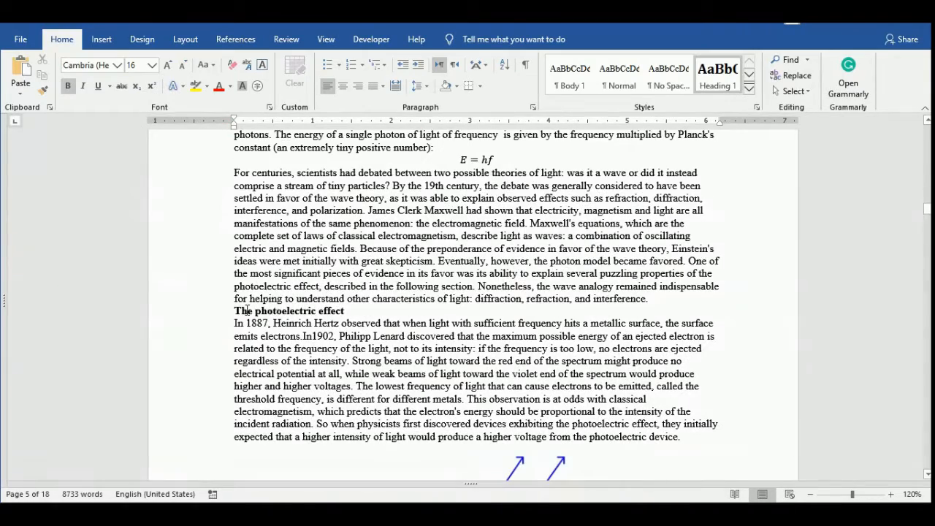
left_click(263, 311)
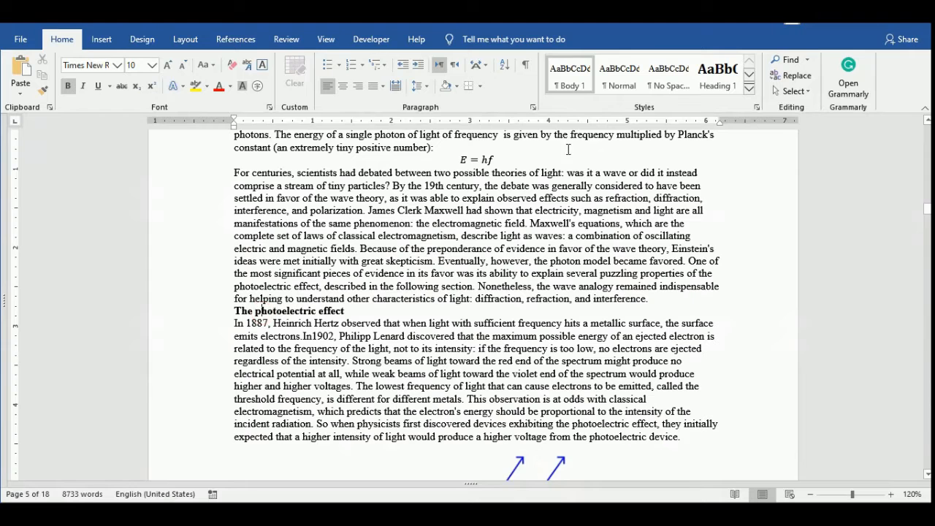
left_click(749, 74)
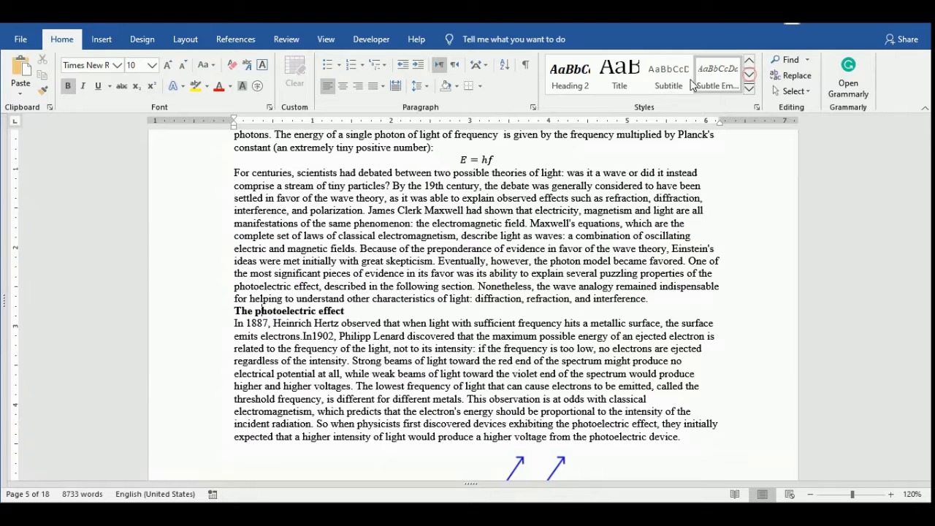
left_click(577, 80)
Apply the Heading 2 style to the title "The quantization of matter: the Bohr model of the atom".
scroll(429, 298, "up", 3)
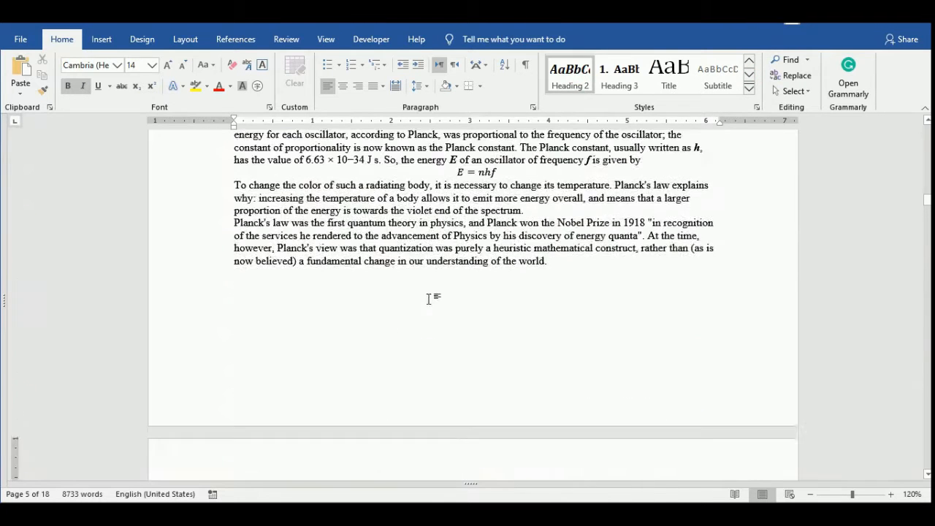
scroll(428, 299, "up", 8)
scroll(428, 299, "up", 5)
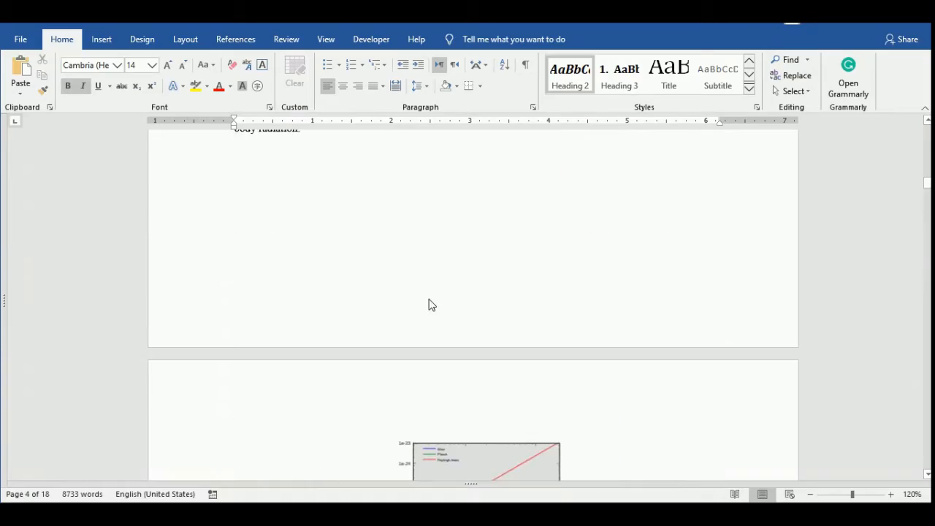
scroll(431, 304, "down", 20)
scroll(430, 303, "down", 20)
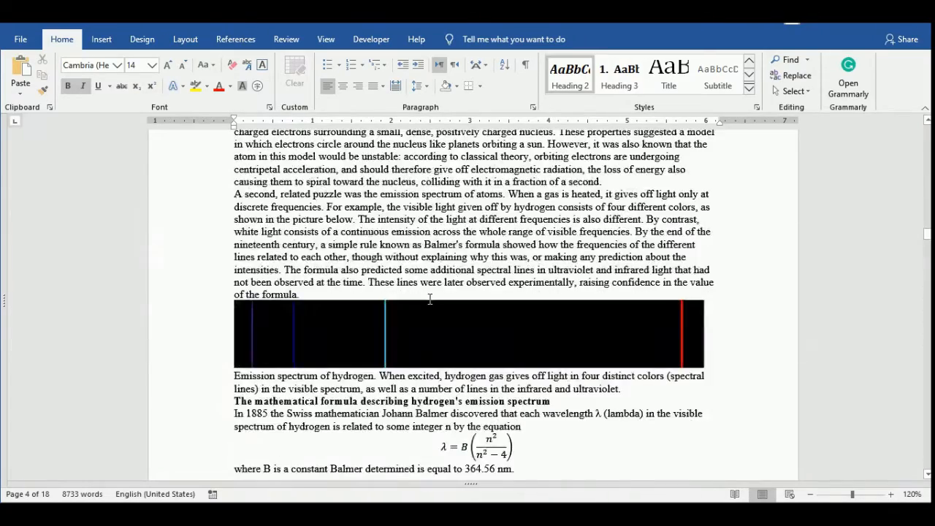
scroll(430, 303, "up", 8)
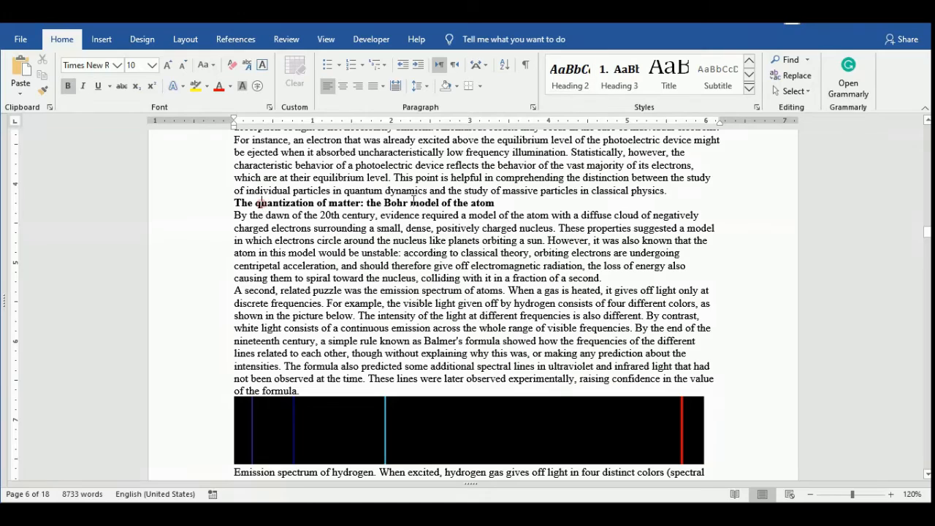
left_click(553, 219)
scroll(553, 219, "up", 10)
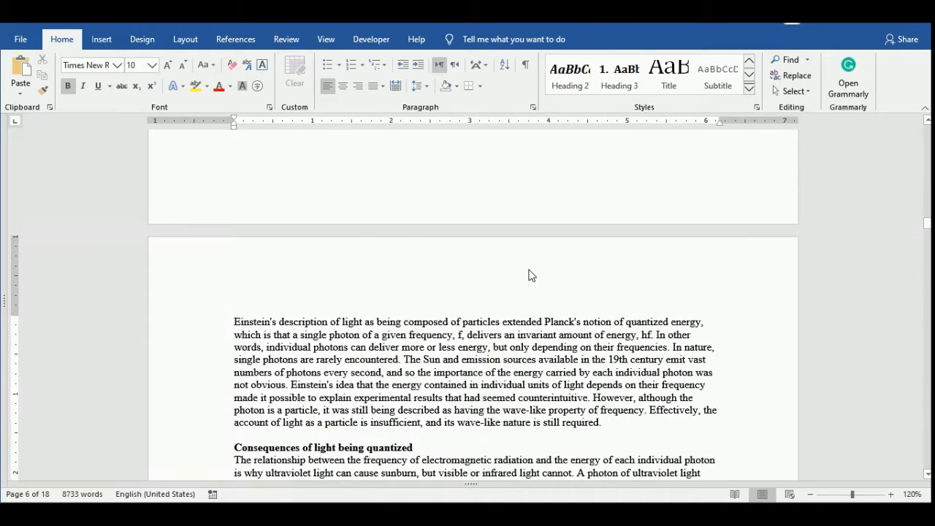
scroll(530, 273, "down", 4)
left_click(574, 79)
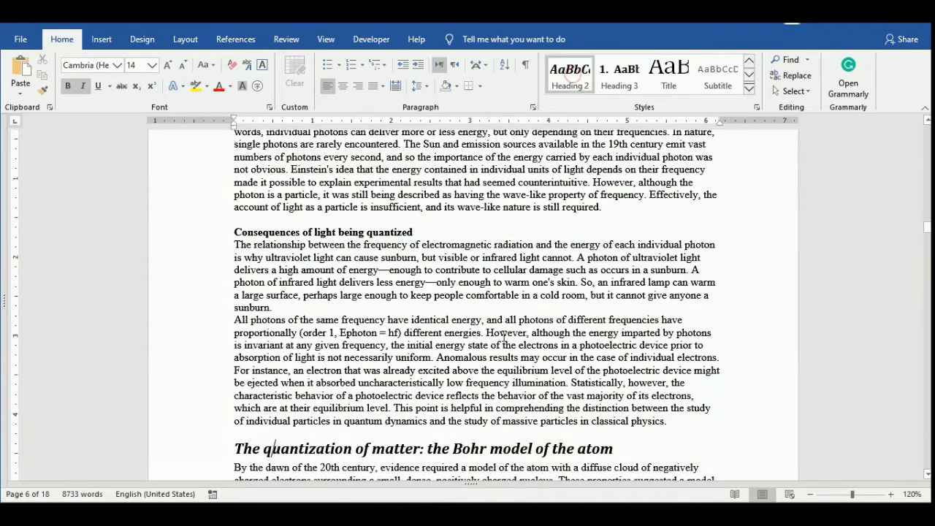
Apply the Heading 2 style to the title "Consequences of light being quantized".
scroll(462, 331, "down", 4)
scroll(443, 309, "up", 8)
scroll(298, 296, "up", 10)
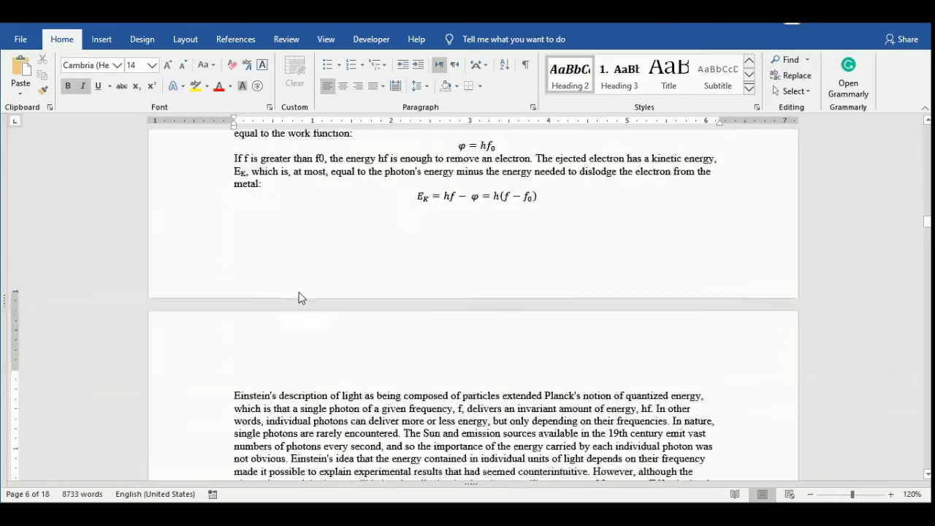
scroll(307, 265, "down", 8)
left_click(307, 294)
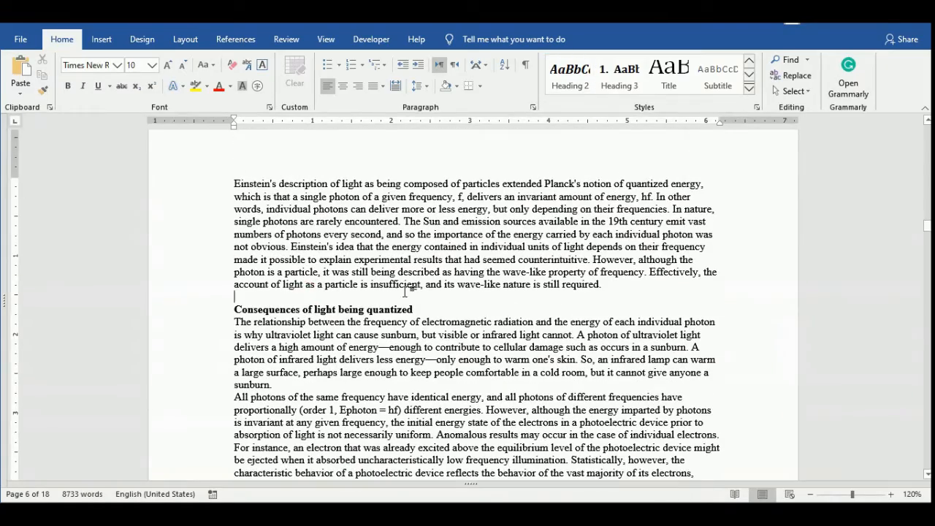
left_click(320, 309)
left_click(569, 79)
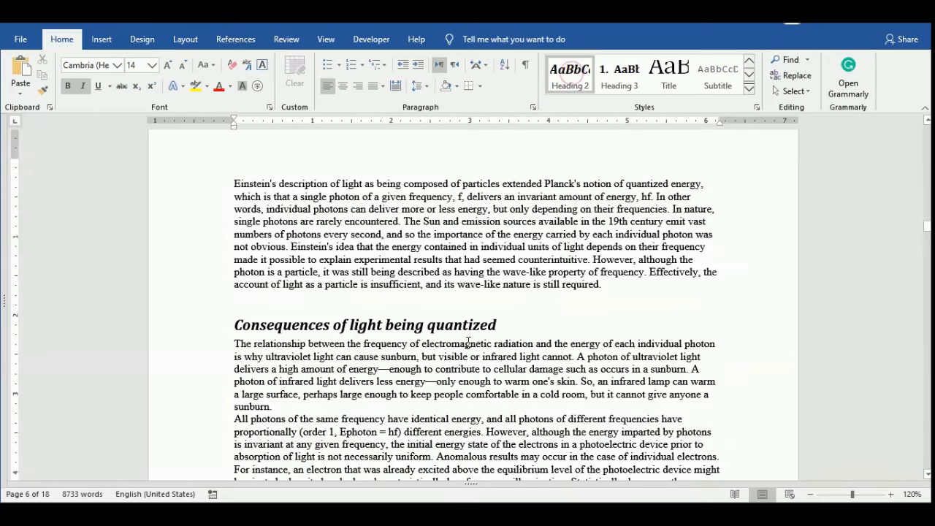
Apply the Heading 2 style to the title "A more detailed explanation of the Bohr model".
scroll(468, 341, "down", 14)
left_click(318, 167)
left_click(569, 79)
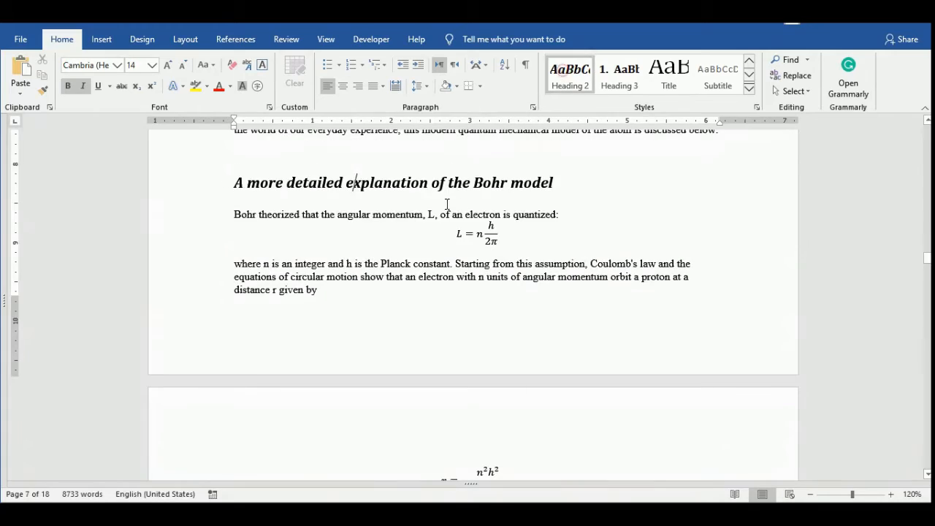
Apply the Heading 1 style to the title "Wave–particle duality".
scroll(328, 320, "down", 10)
scroll(328, 319, "up", 3)
left_click(264, 356)
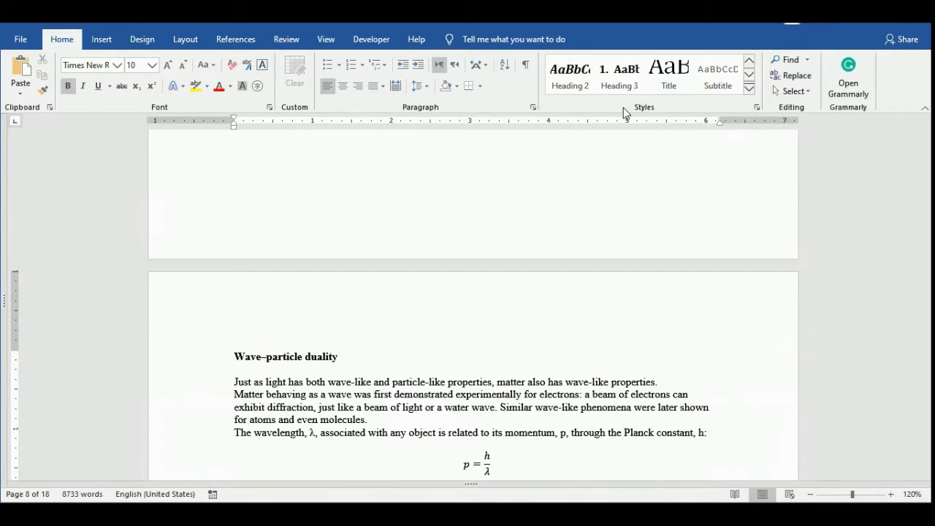
left_click(750, 60)
left_click(720, 77)
Apply the Heading 1 style to the title "Spin".
scroll(447, 344, "down", 20)
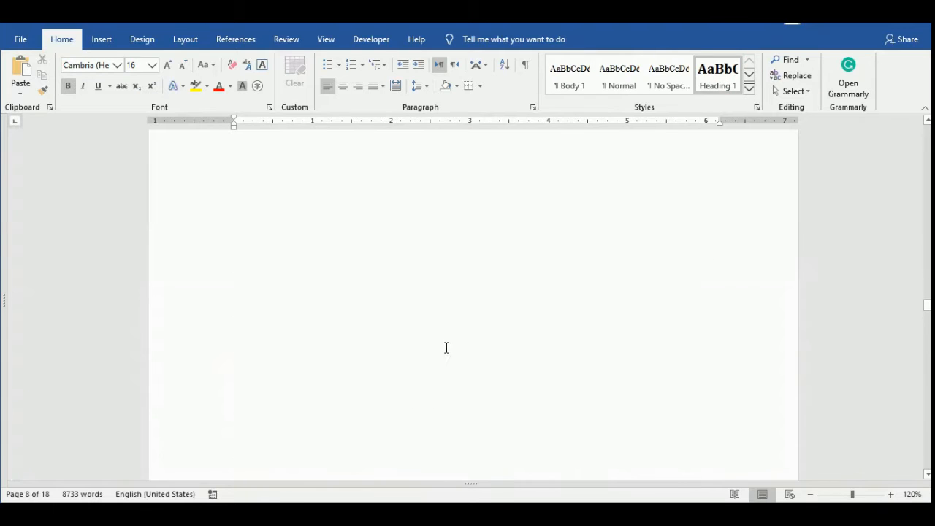
left_click(247, 151)
left_click(717, 77)
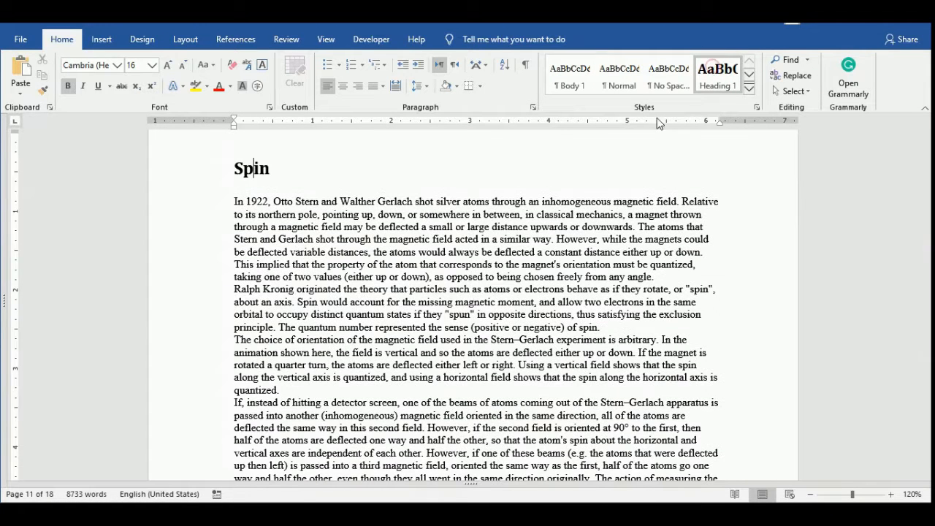
Copy the Spin heading's formatting onto the titles "Development of modern quantum mechanics", "Copenhagen interpretation" and "Spinning of Electron and Special Relativity" with Format Painter.
double_click(43, 92)
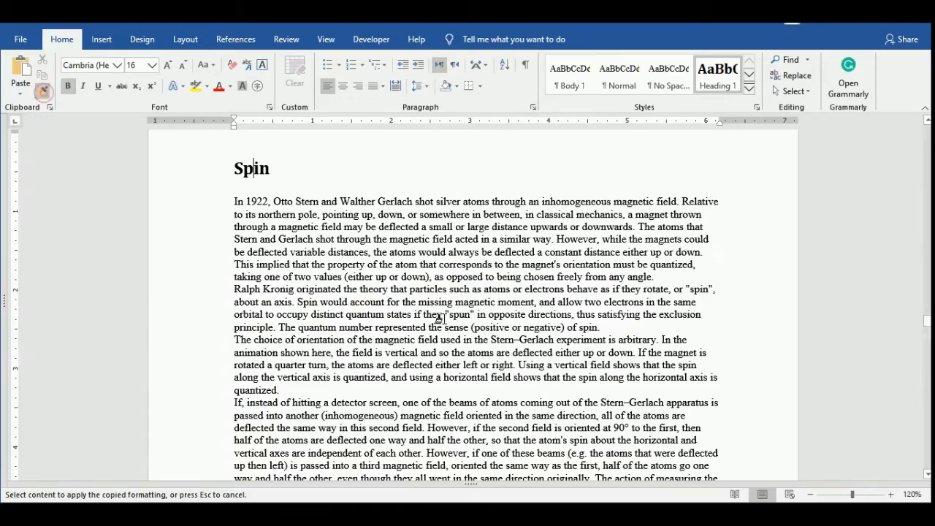
scroll(467, 306, "down", 10)
left_click(198, 296)
scroll(351, 263, "down", 15)
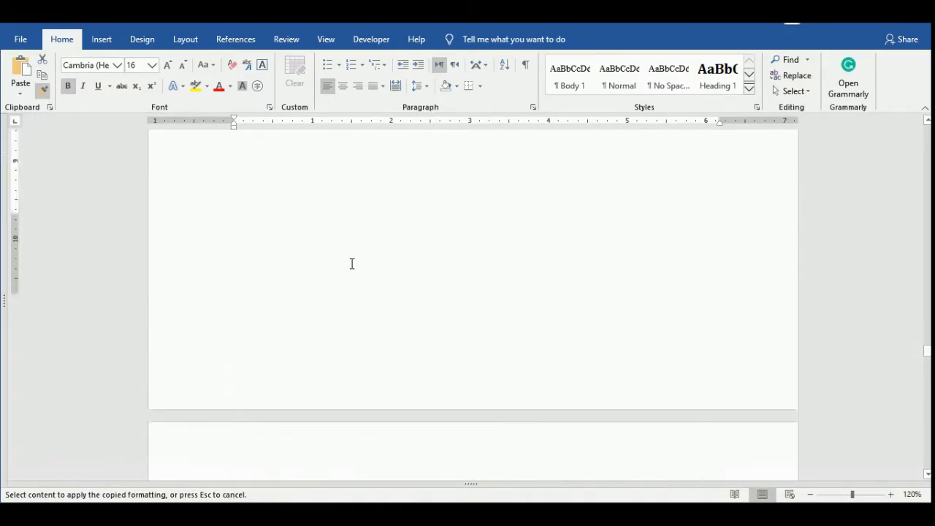
left_click(156, 313)
scroll(348, 266, "down", 10)
scroll(348, 266, "down", 20)
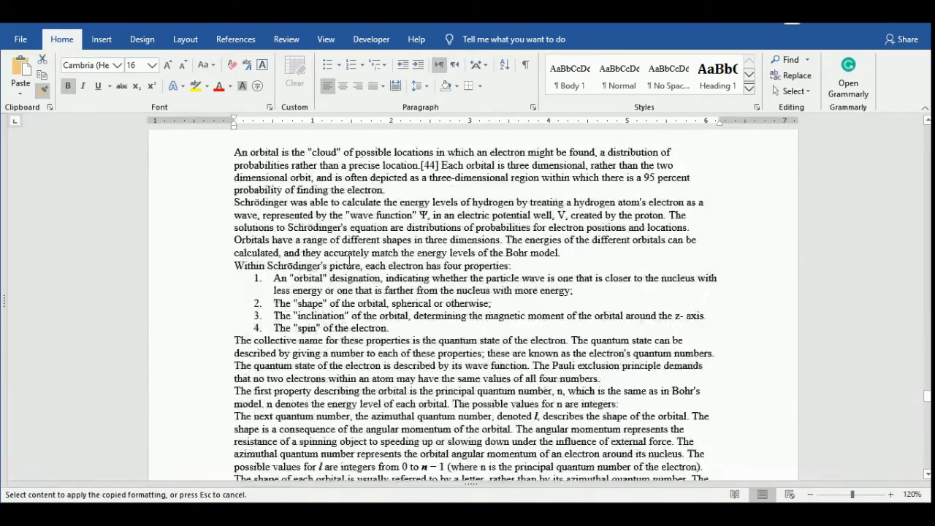
scroll(348, 266, "down", 9)
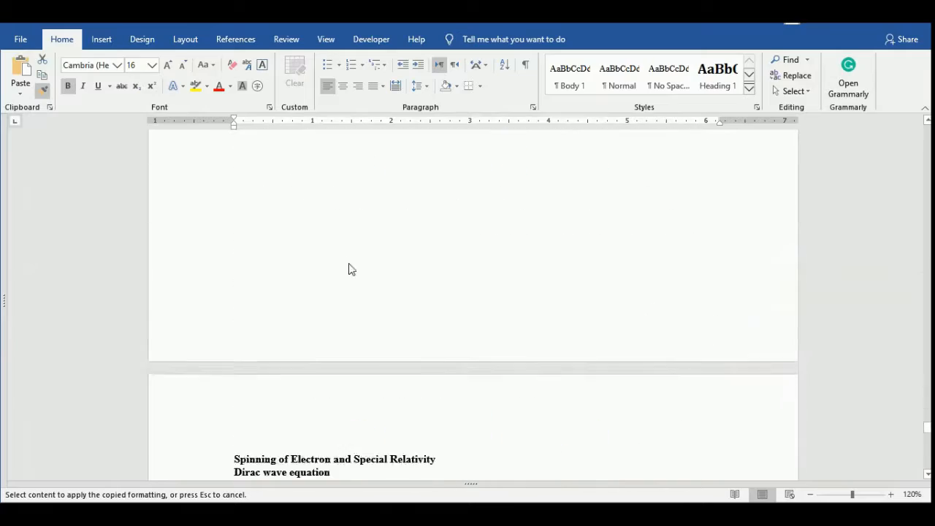
left_click(173, 422)
scroll(311, 347, "down", 15)
scroll(310, 347, "down", 12)
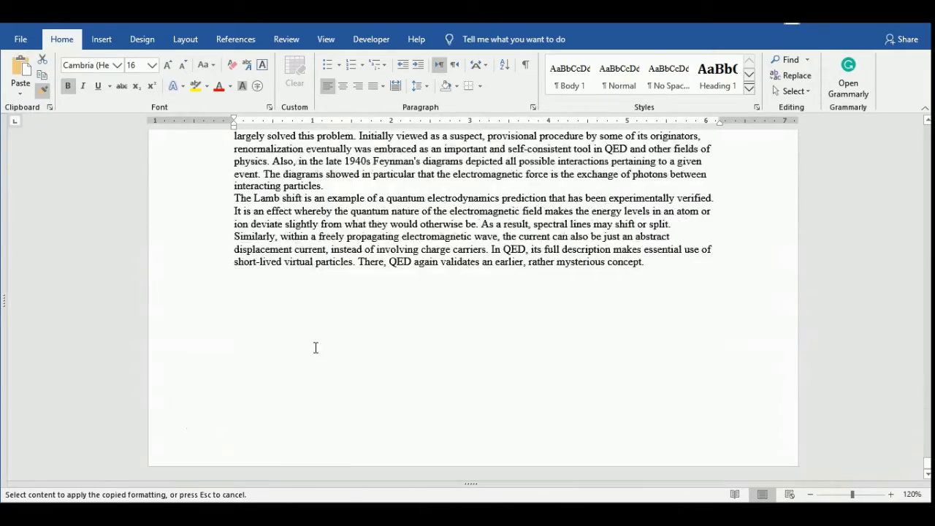
scroll(314, 347, "up", 5)
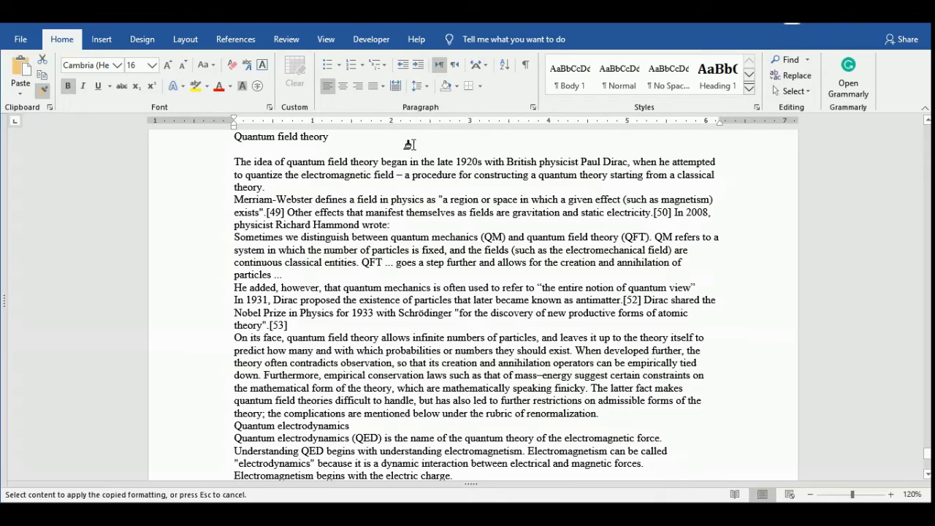
left_click(299, 139)
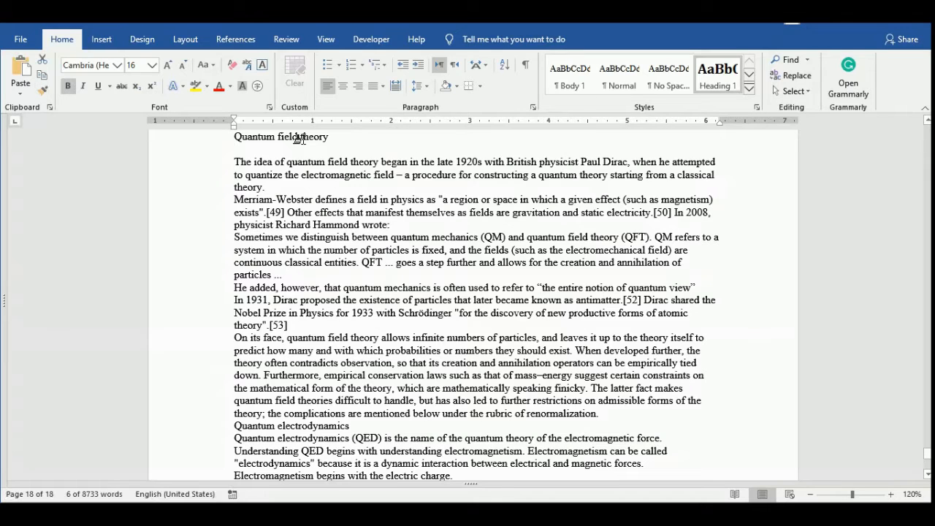
Show the Navigation pane with the document's heading outline.
scroll(482, 247, "up", 15)
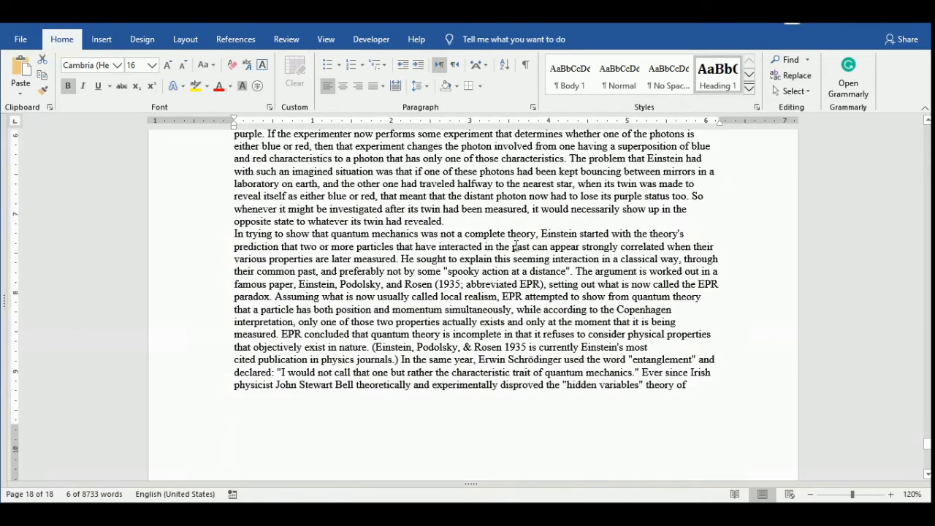
scroll(504, 234, "up", 3)
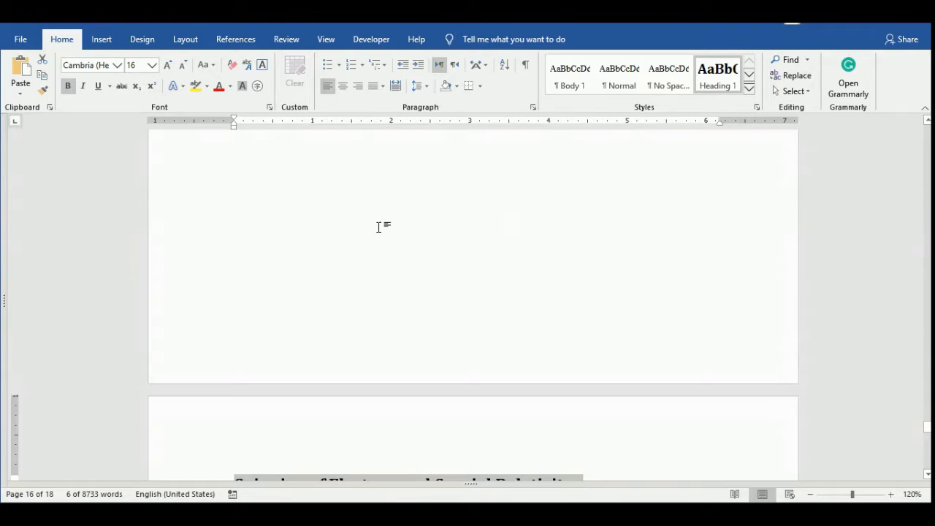
left_click(330, 43)
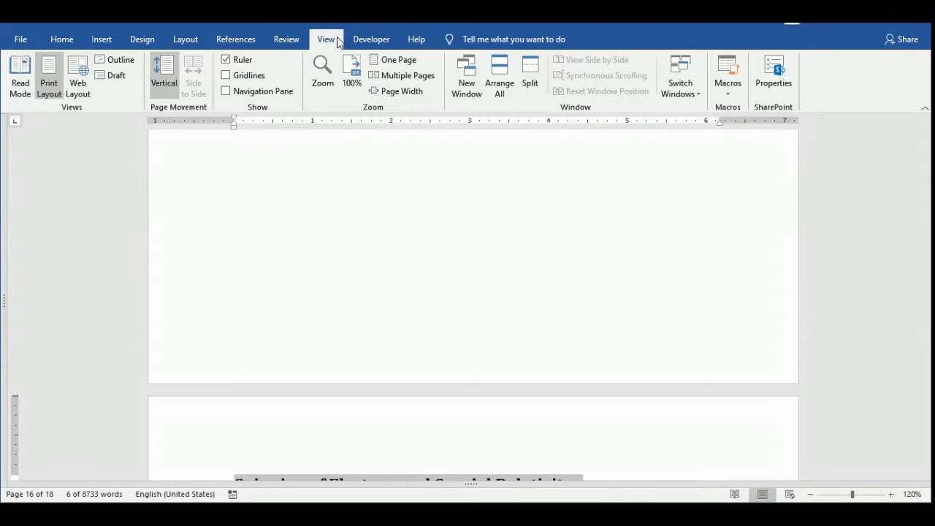
left_click(246, 91)
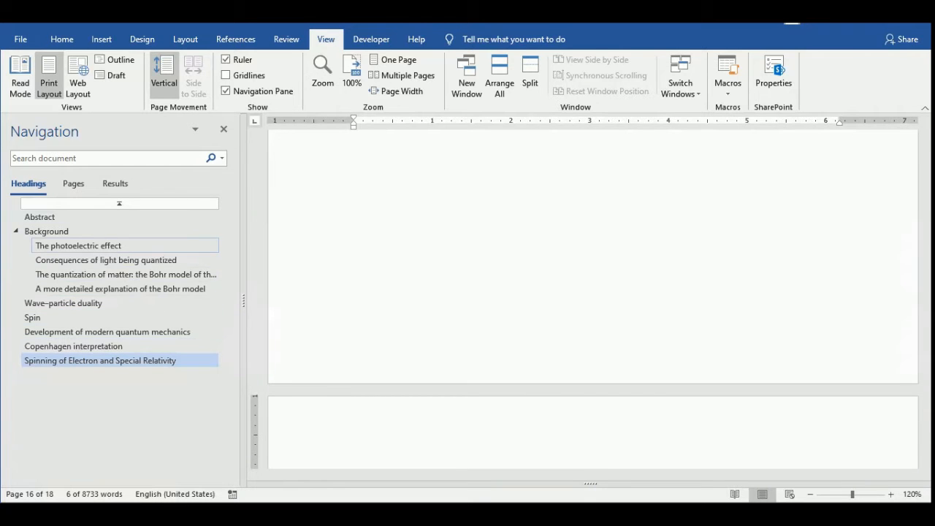
Copy the formatting of "The photoelectric effect" heading onto the title "The mathematical formula describing hydrogen's emission spectrum" with Format Painter.
left_click(79, 246)
left_click(426, 154)
left_click(62, 39)
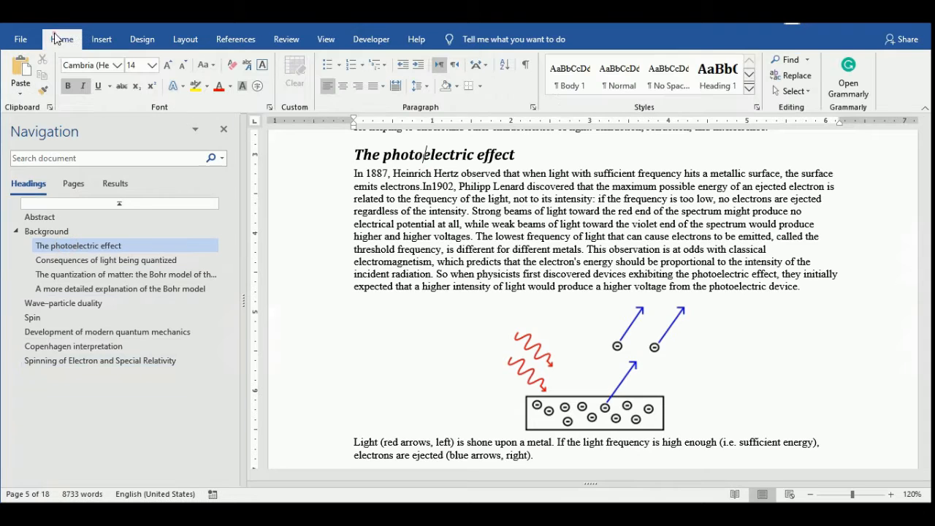
left_click(42, 89)
scroll(556, 349, "down", 10)
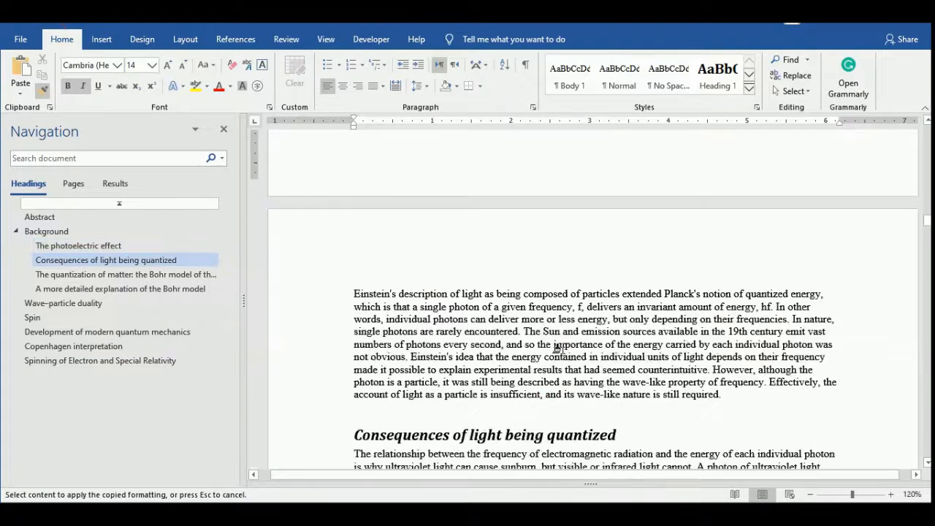
scroll(557, 349, "down", 10)
scroll(323, 214, "up", 4)
left_click(323, 211)
scroll(382, 278, "down", 6)
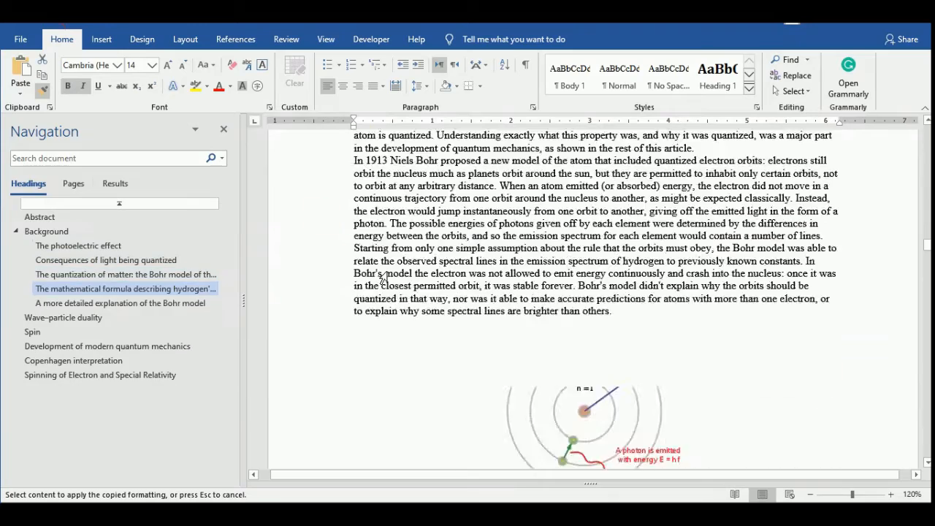
Paint the copied Heading 2 formatting onto the titles "The double-slit experiment" and "Application to the Bohr model".
scroll(382, 279, "down", 12)
left_click(332, 250)
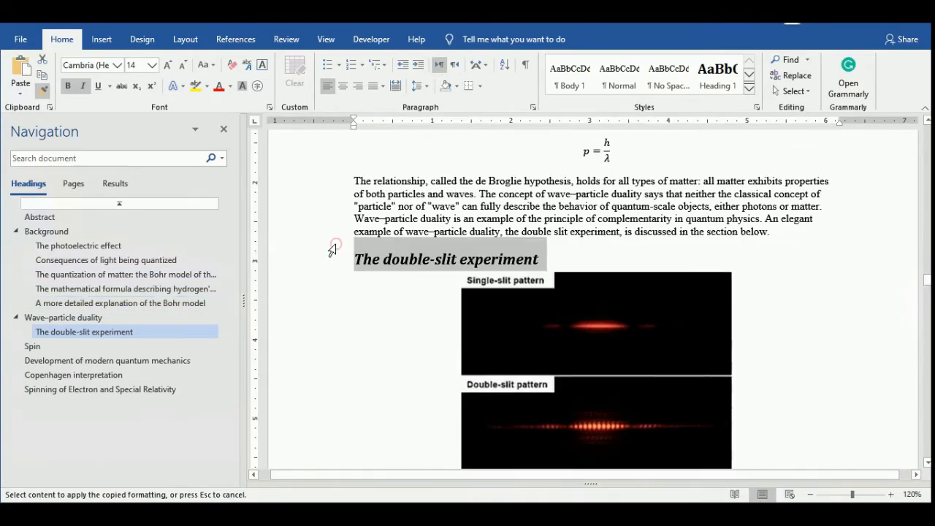
scroll(332, 251, "down", 8)
scroll(329, 296, "up", 3)
left_click(329, 295)
scroll(432, 280, "down", 6)
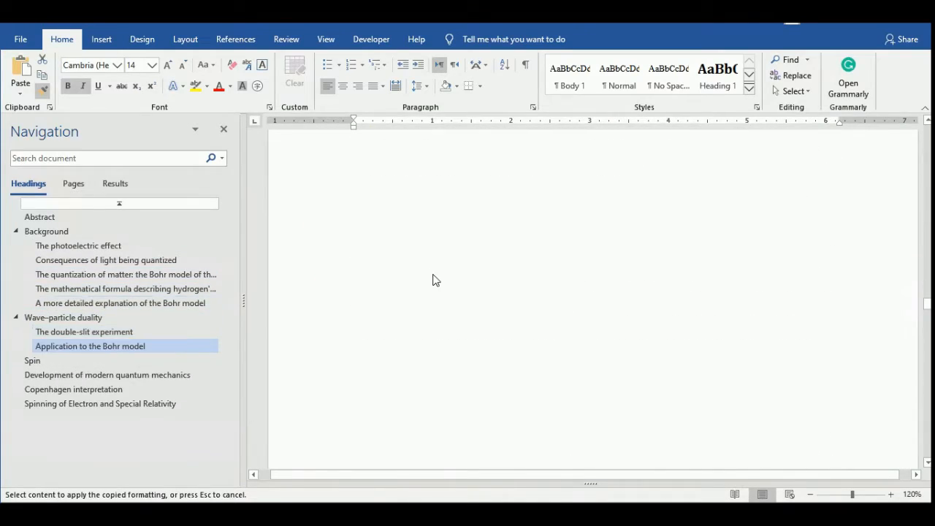
Paint the Heading 2 formatting onto "Uncertainty principle", "Wave function collapse", "Eigenstates and eigenvalues" and "Application to the hydrogen atom".
scroll(433, 280, "down", 15)
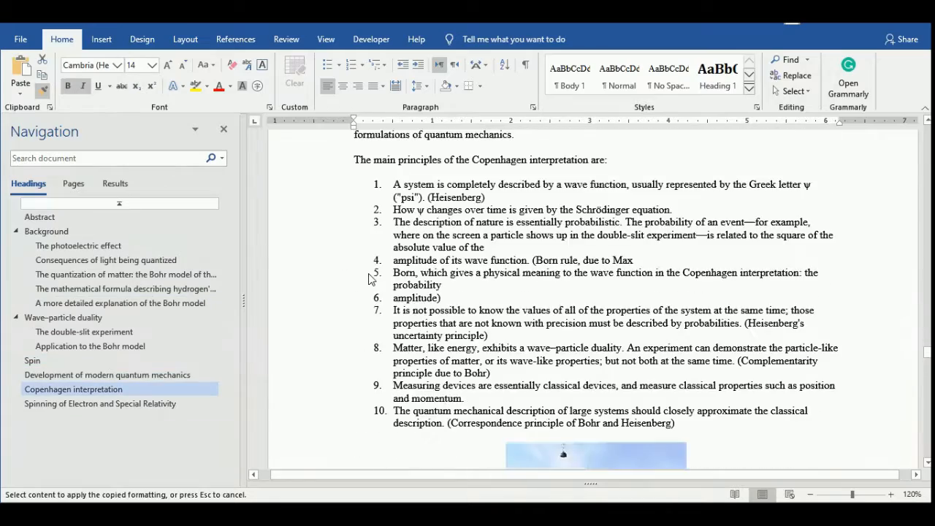
scroll(372, 278, "down", 14)
left_click(328, 165)
scroll(328, 166, "down", 8)
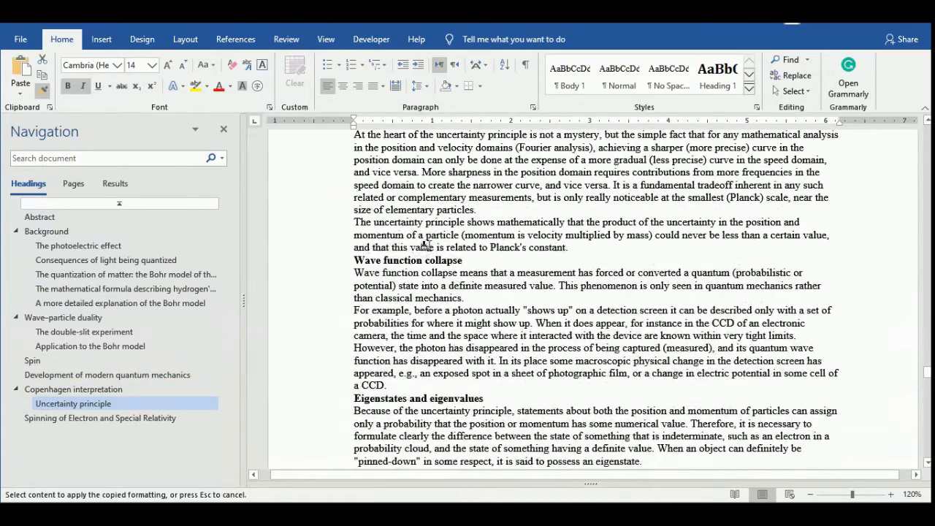
left_click(317, 262)
left_click(327, 429)
scroll(328, 424, "down", 6)
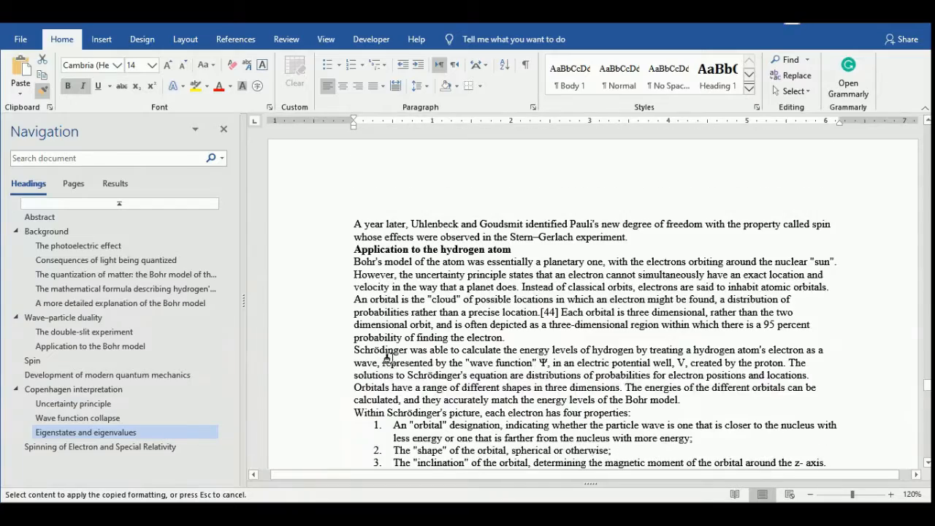
left_click(301, 251)
Paint the Heading 2 formatting onto the titles "Dirac wave equation" and "Quantum entanglement" under the electron spinning section.
scroll(379, 248, "down", 15)
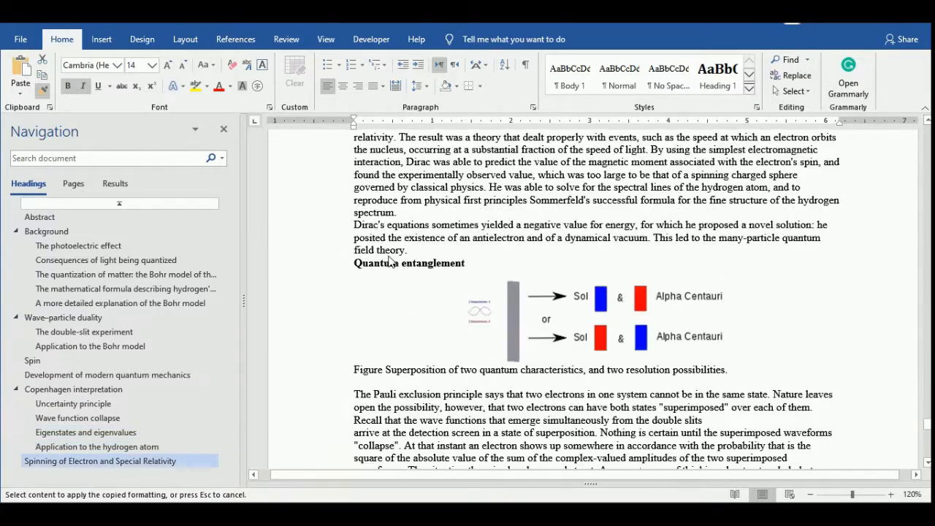
scroll(365, 278, "up", 2)
left_click(314, 233)
scroll(313, 232, "down", 4)
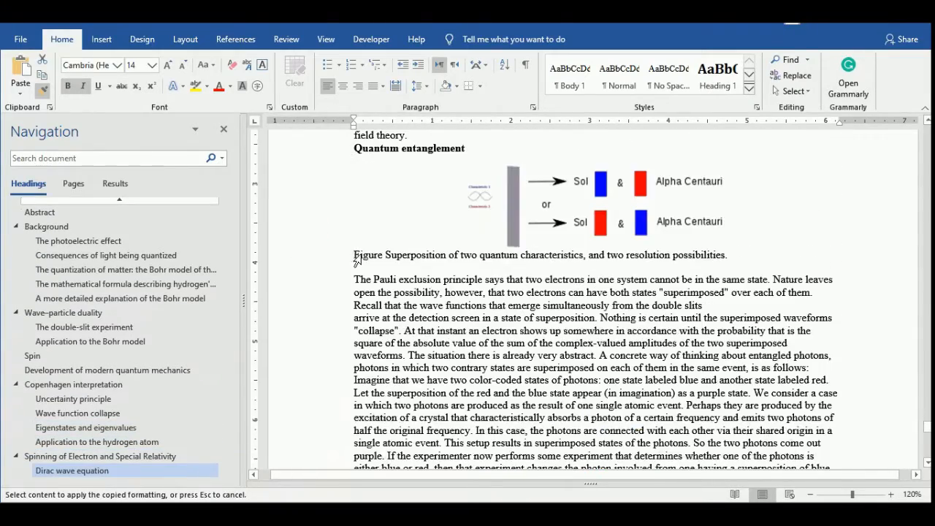
left_click(332, 154)
scroll(452, 288, "down", 10)
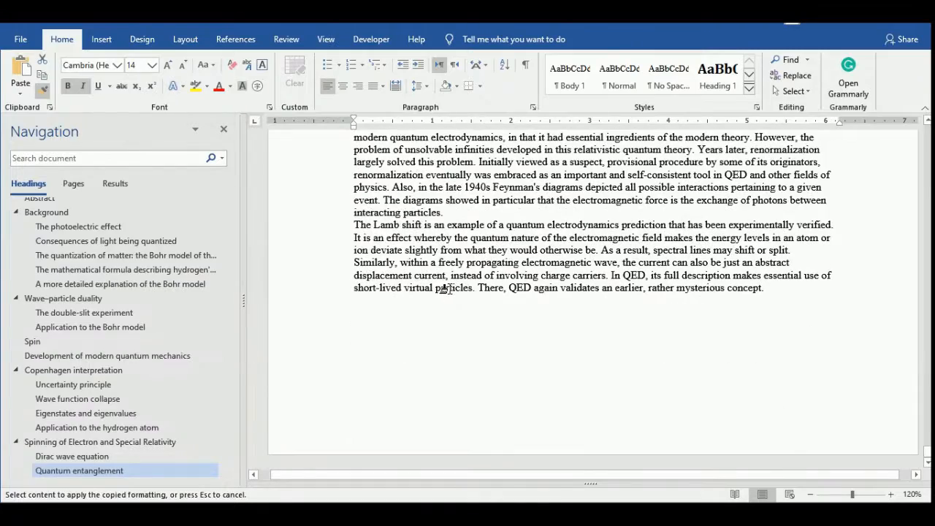
Stop painting the Heading 2 formatting and look back over the restyled headings from the last page upward.
key("Escape")
scroll(511, 278, "up", 10)
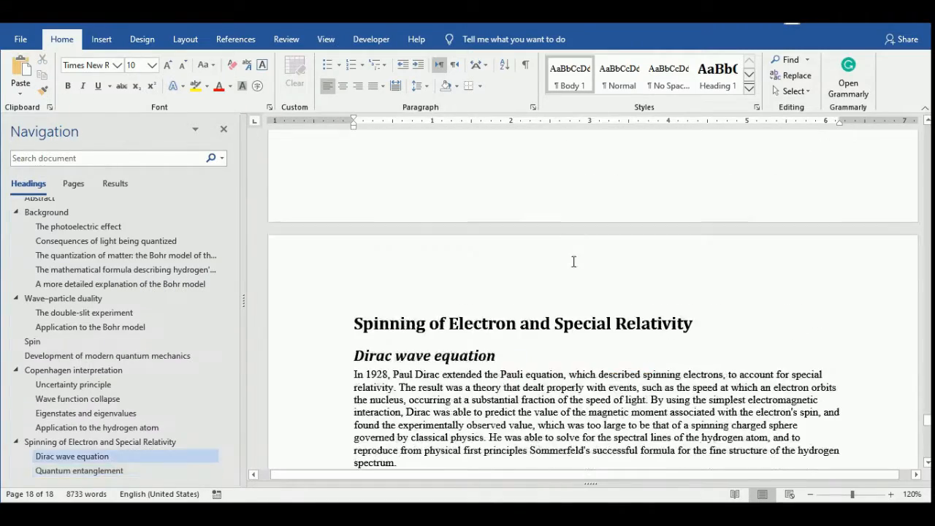
scroll(760, 300, "up", 10)
scroll(563, 278, "up", 3)
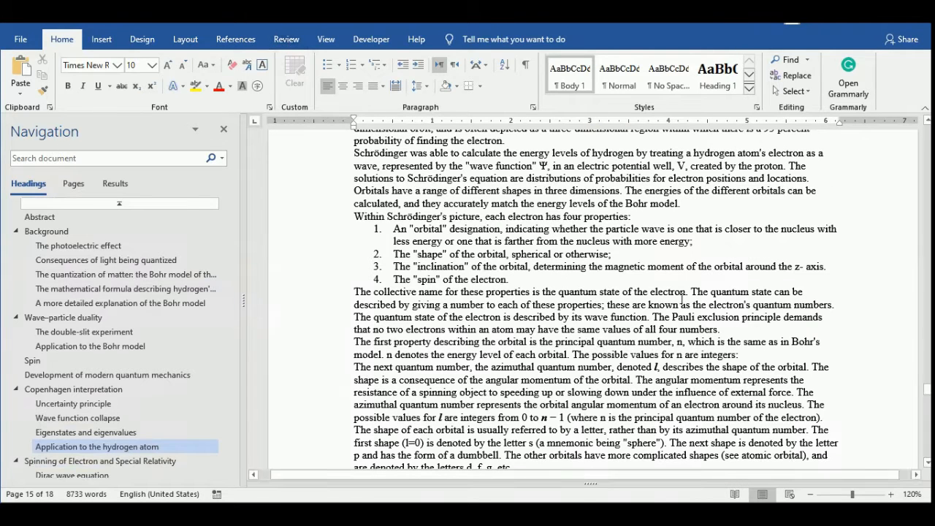
scroll(579, 311, "down", 5)
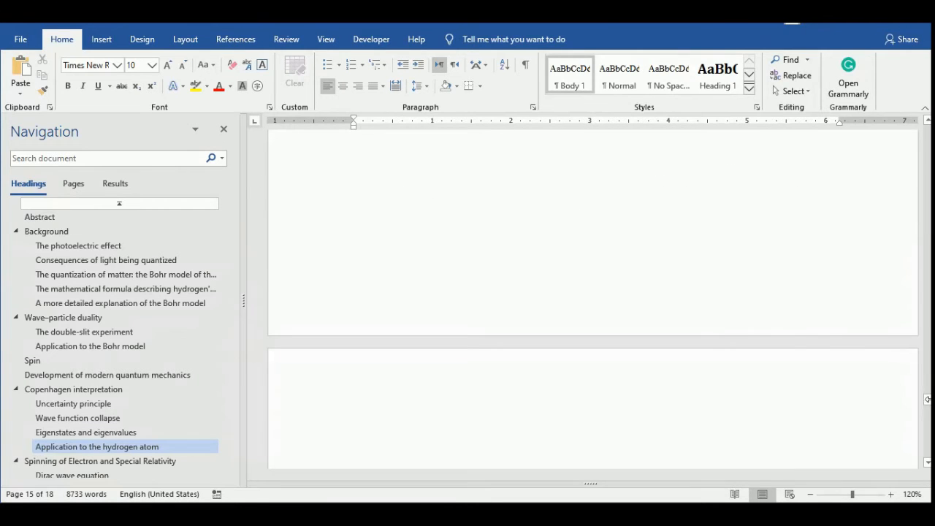
scroll(653, 307, "up", 5)
scroll(654, 304, "up", 15)
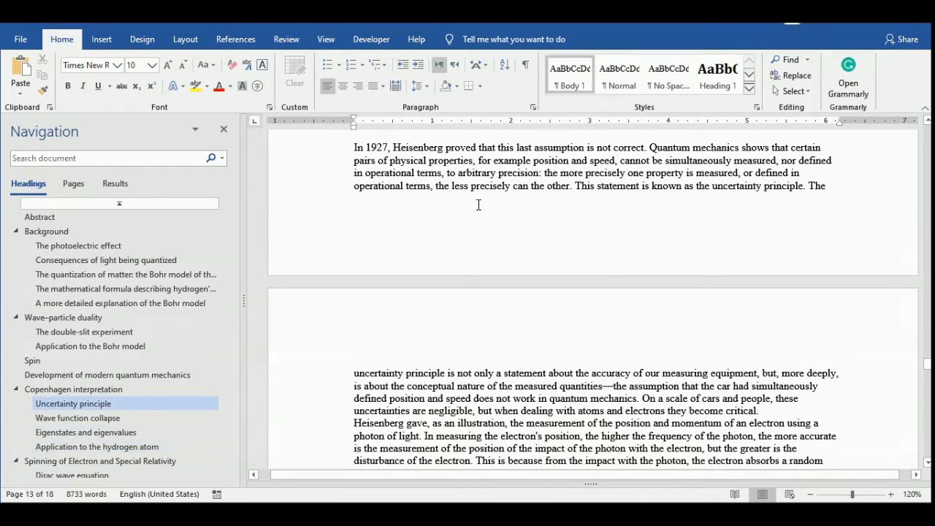
Insert page numbers at the bottom of the page in the centred Plain Number 2 style, and return to the body text.
left_click(101, 39)
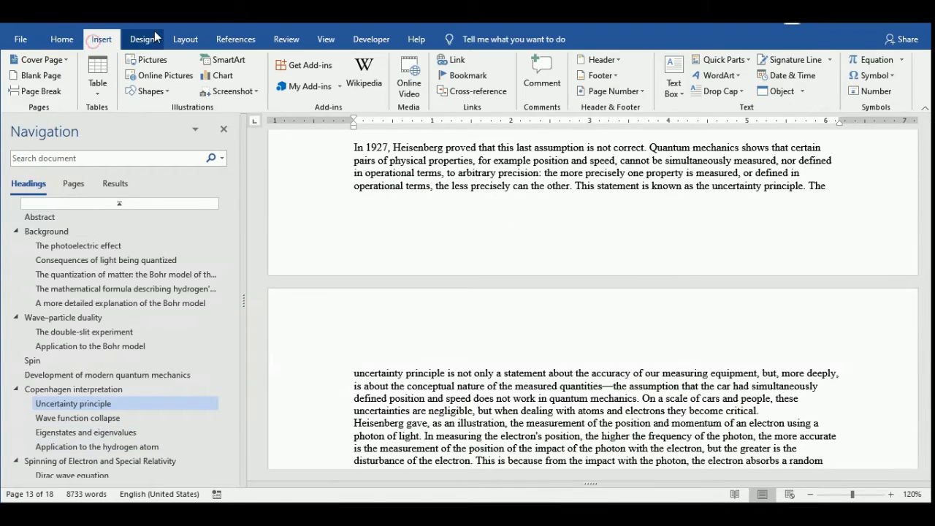
left_click(629, 92)
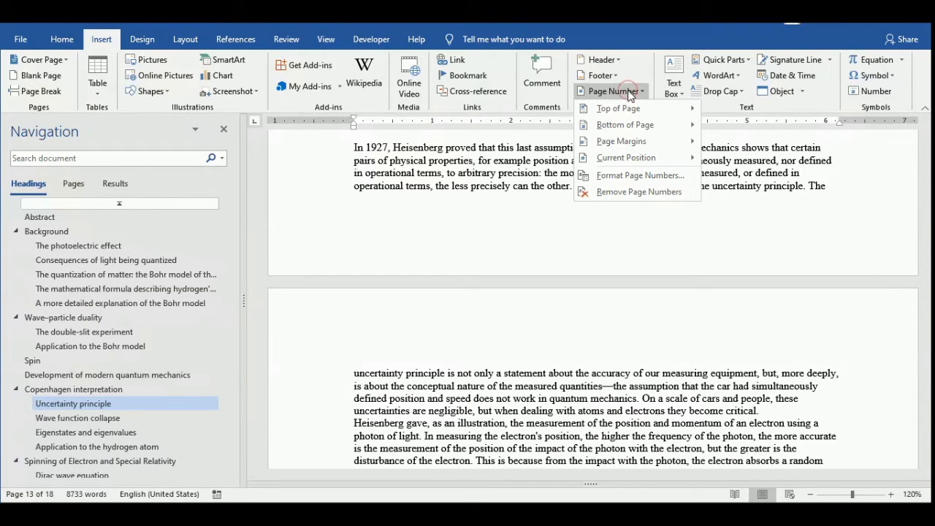
left_click(623, 93)
left_click(621, 93)
mouse_move(633, 115)
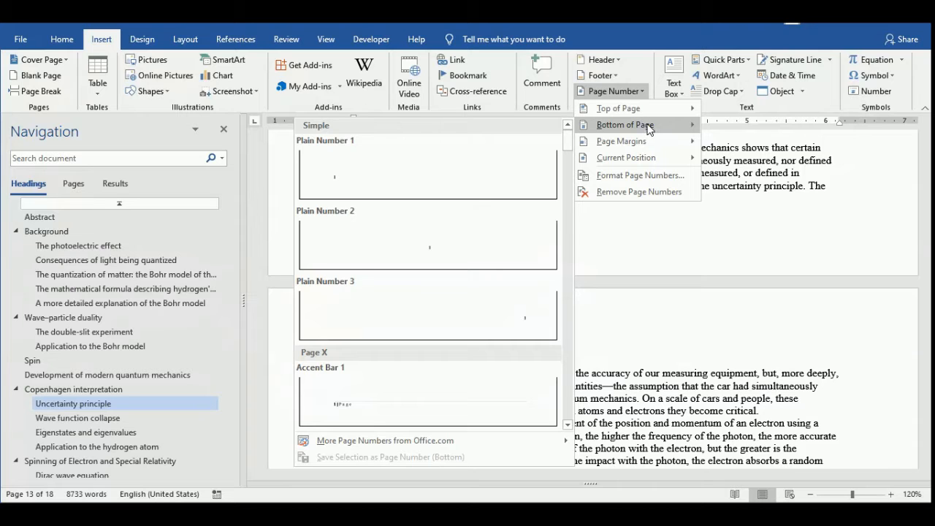
left_click(476, 245)
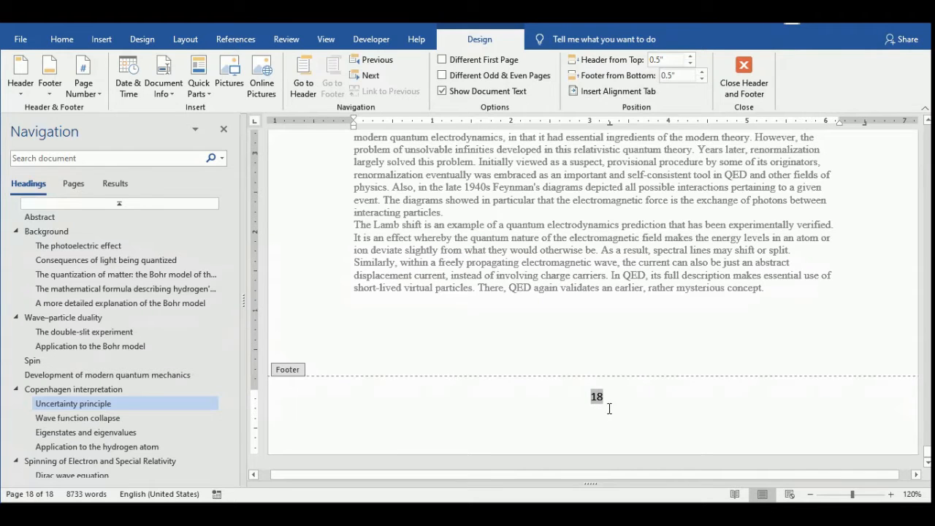
scroll(538, 314, "up", 15)
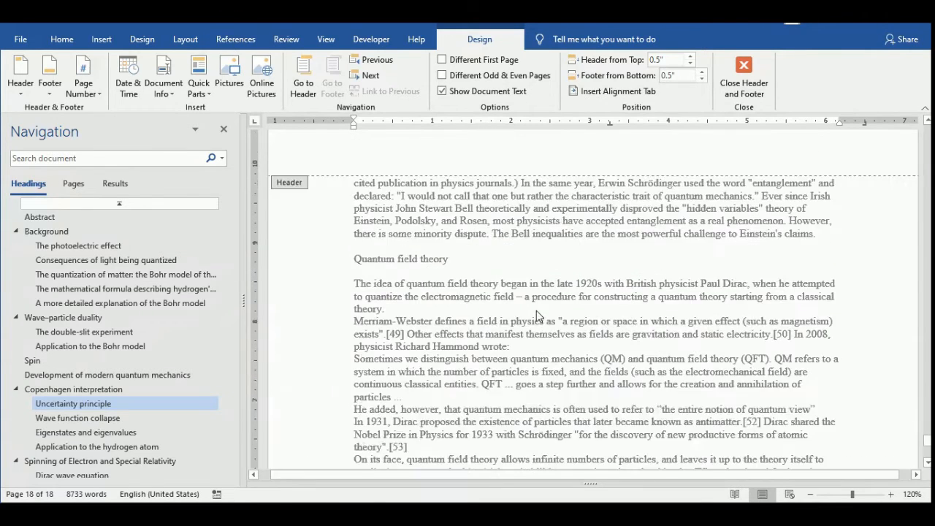
scroll(544, 292, "up", 20)
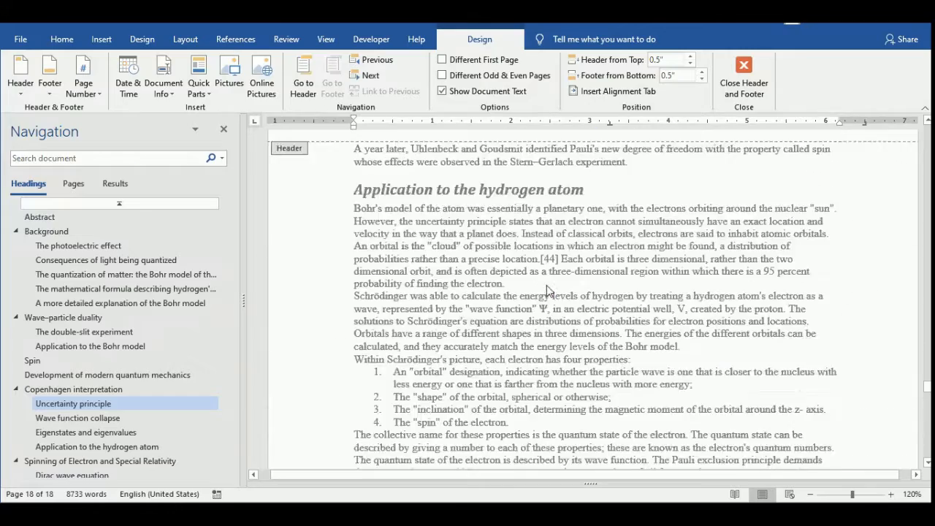
double_click(727, 311)
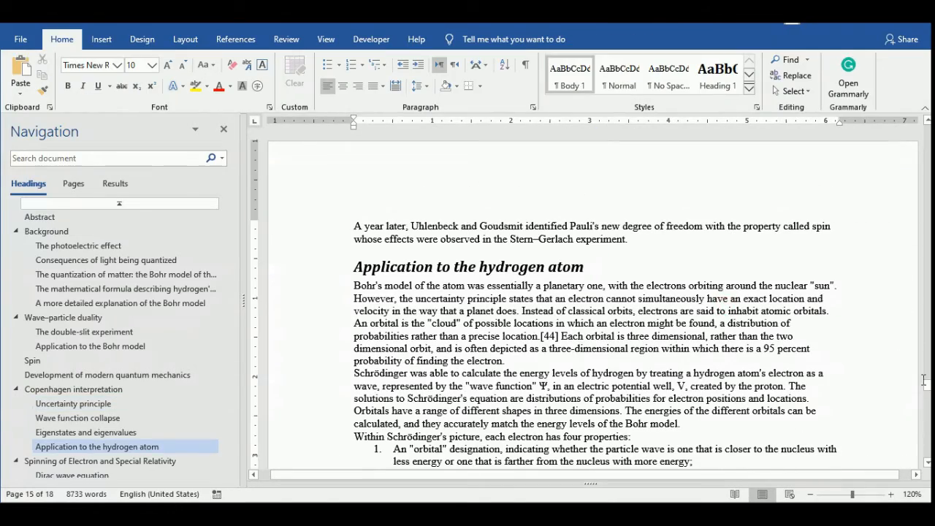
Examine the page number in the title page's footer and the start of the Abstract page that follows.
left_click_drag(926, 384, 926, 138)
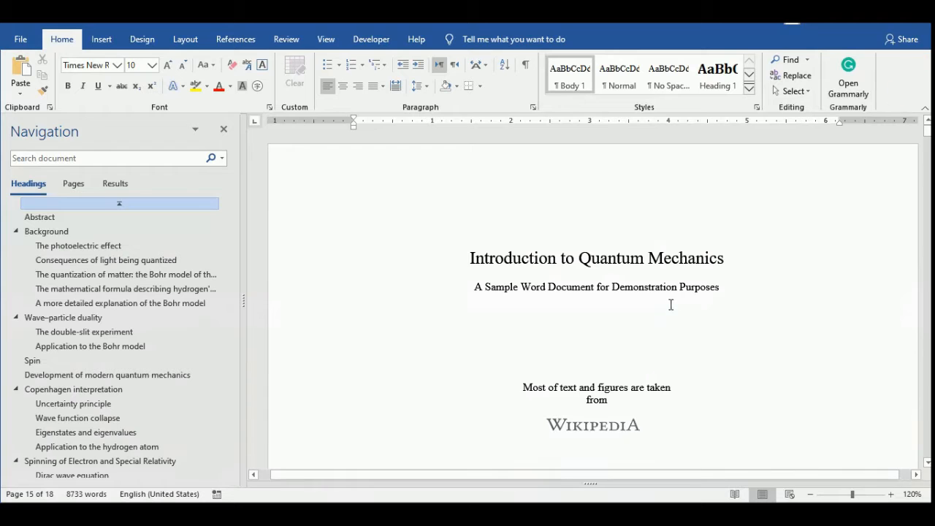
scroll(663, 306, "down", 5)
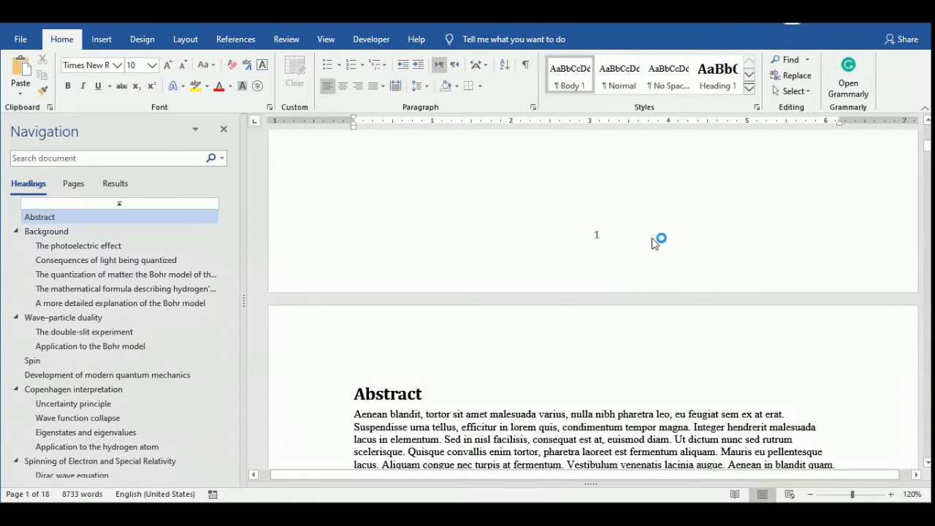
scroll(655, 239, "up", 10)
scroll(654, 238, "down", 8)
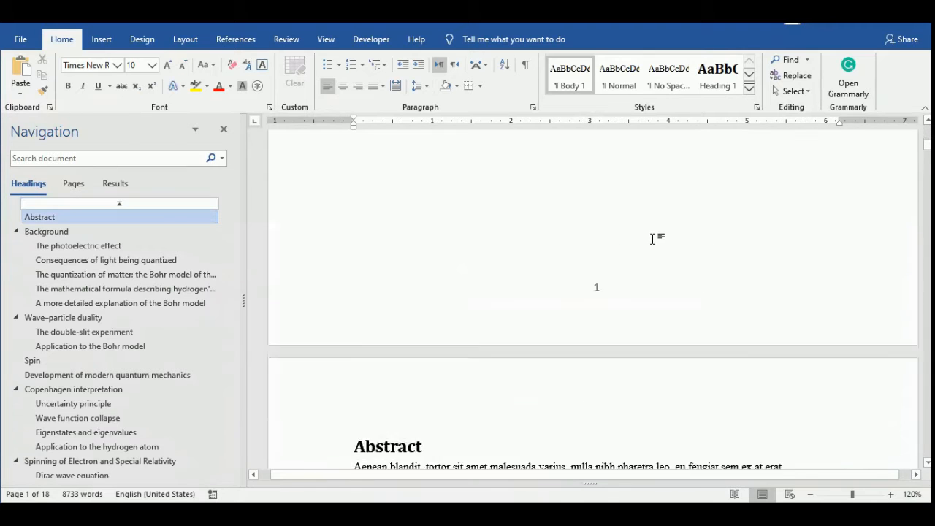
scroll(626, 171, "up", 8)
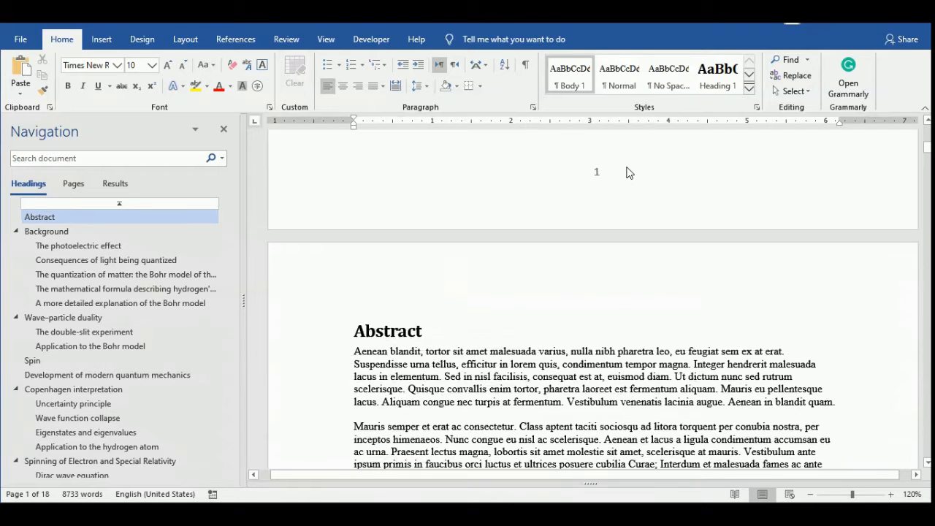
scroll(618, 185, "down", 3)
scroll(622, 205, "down", 2)
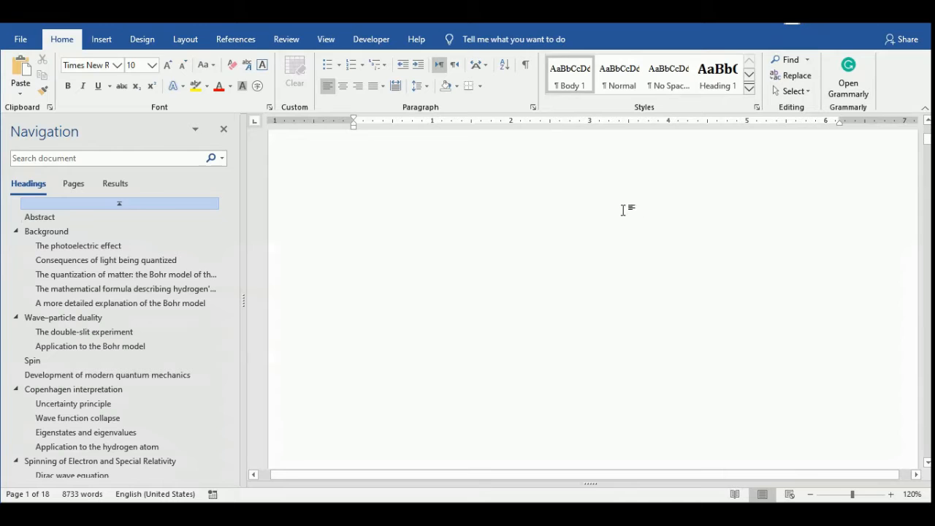
scroll(662, 296, "down", 3)
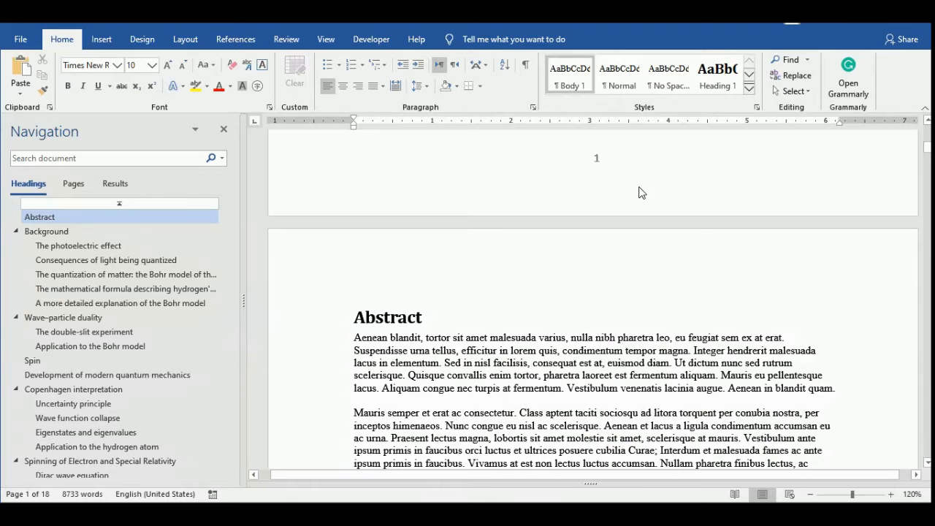
scroll(640, 189, "down", 2)
scroll(602, 207, "up", 6)
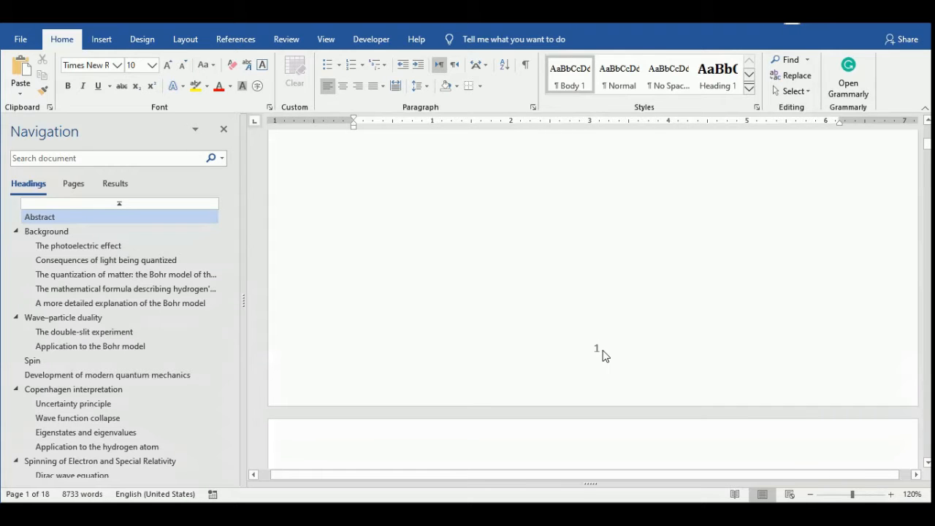
Give the first page a different footer so the title page carries no page number, and return to the body text.
double_click(601, 352)
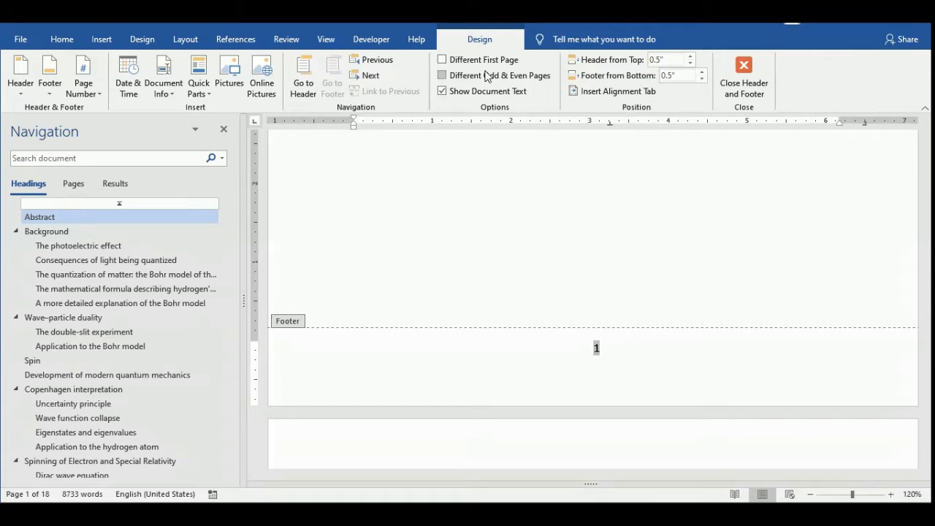
left_click(443, 60)
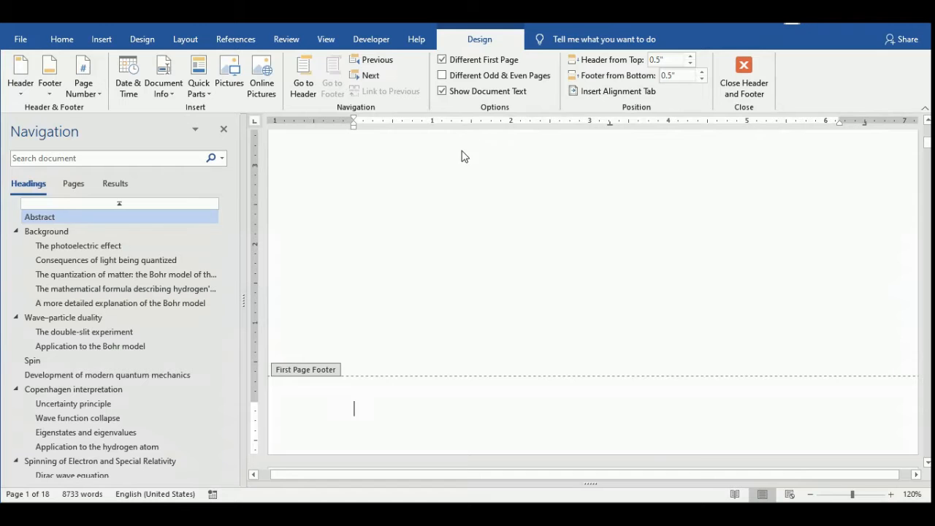
double_click(564, 225)
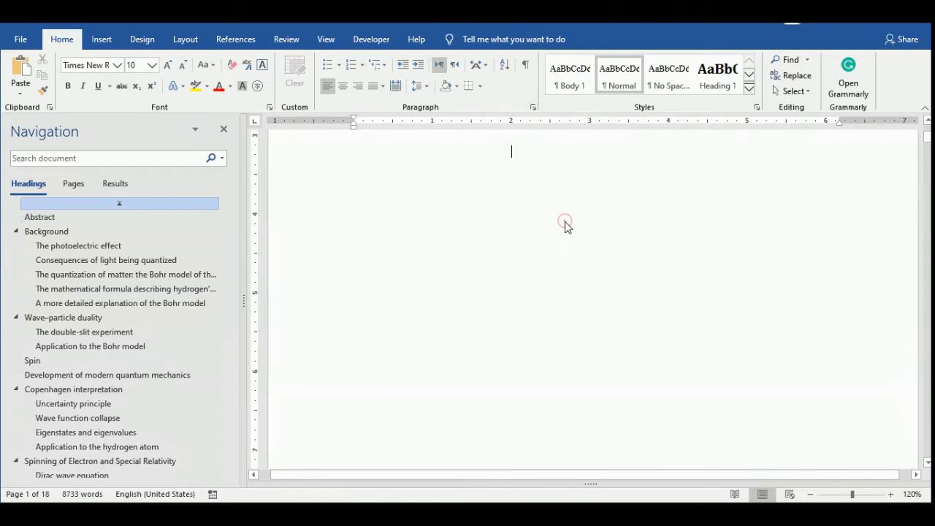
Format the page number in the Abstract page's footer so that page numbering starts at 0, and return to the body text.
scroll(566, 221, "down", 15)
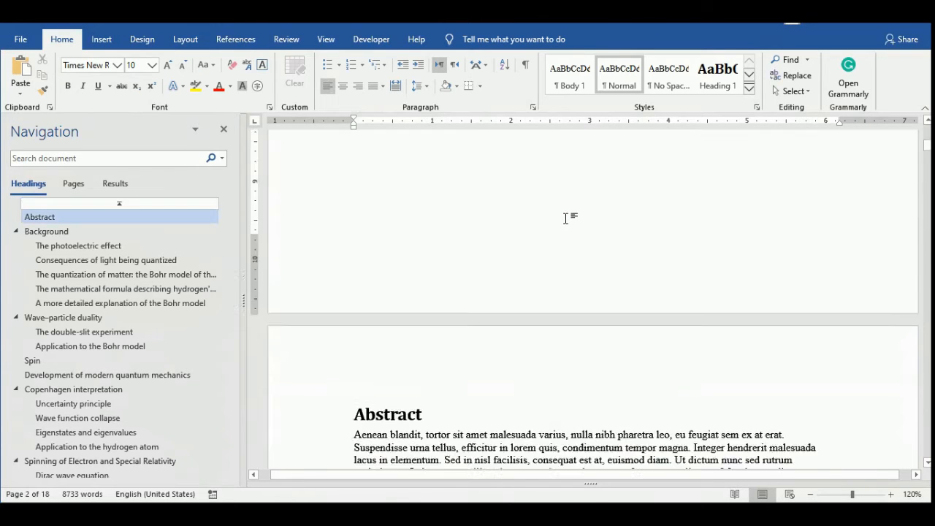
scroll(616, 225, "down", 15)
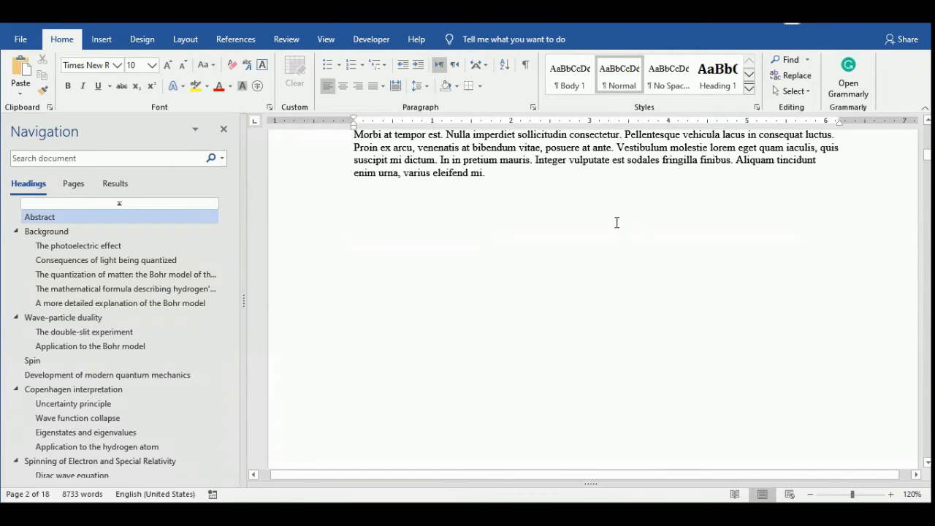
scroll(616, 223, "up", 5)
scroll(616, 223, "down", 11)
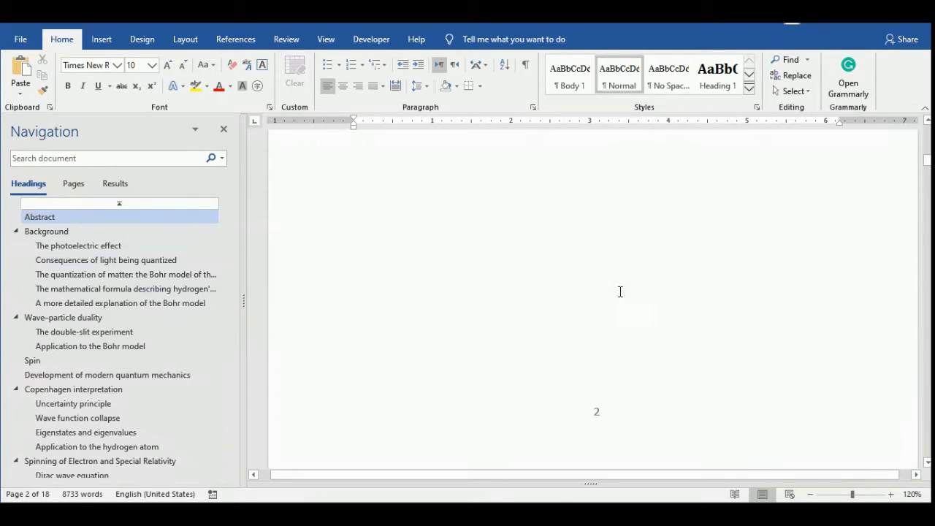
double_click(596, 416)
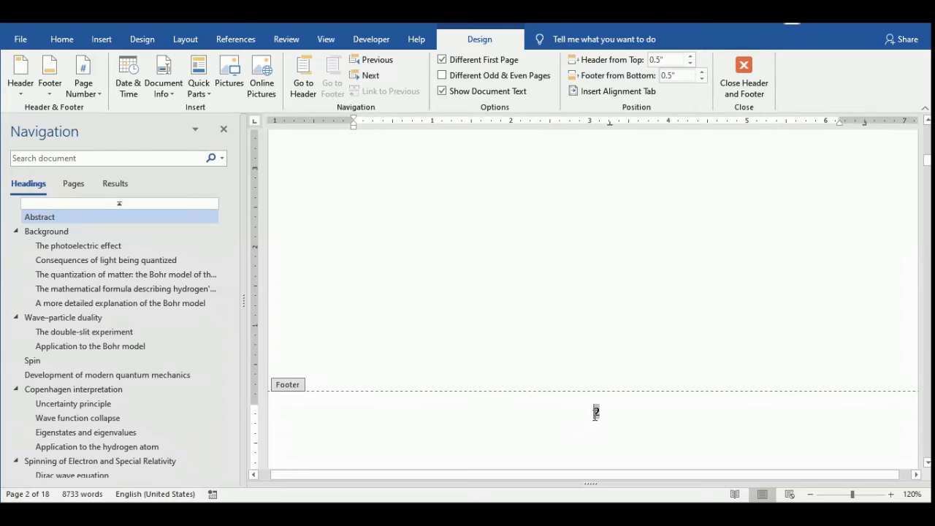
double_click(596, 413)
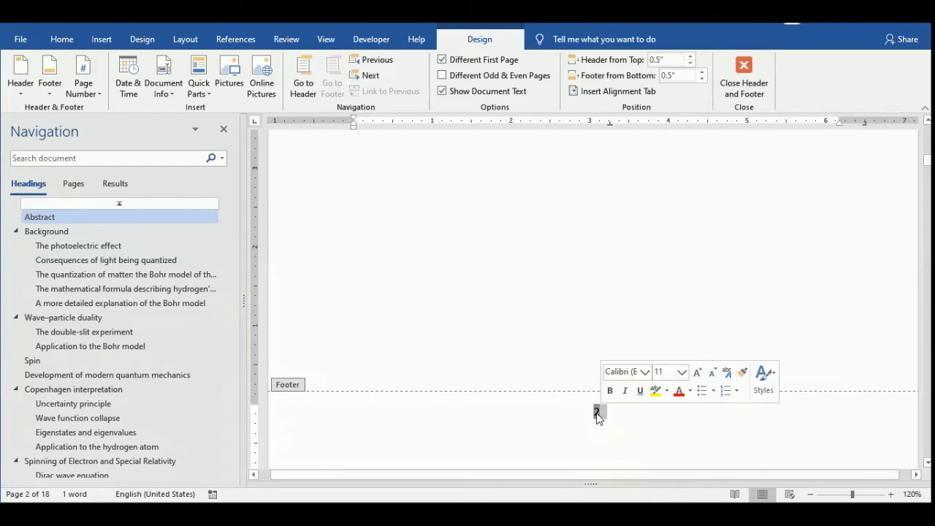
right_click(597, 415)
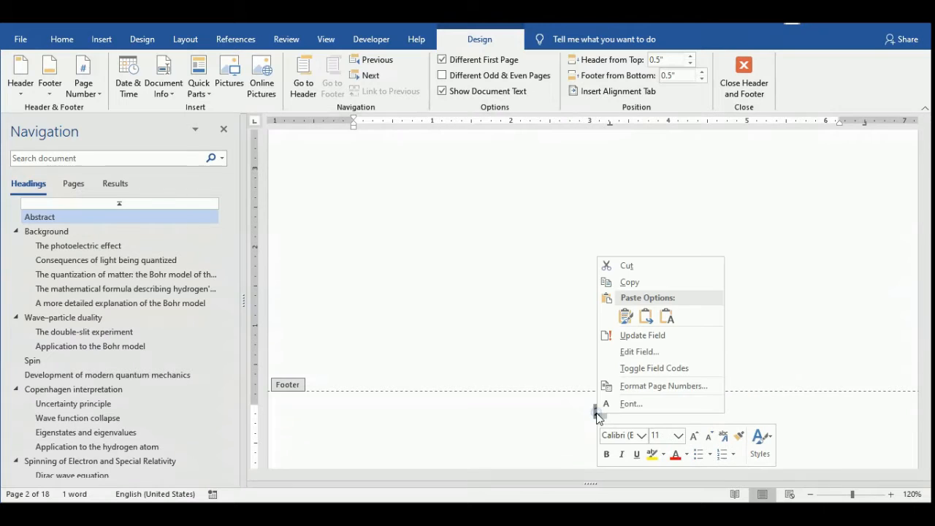
left_click(639, 387)
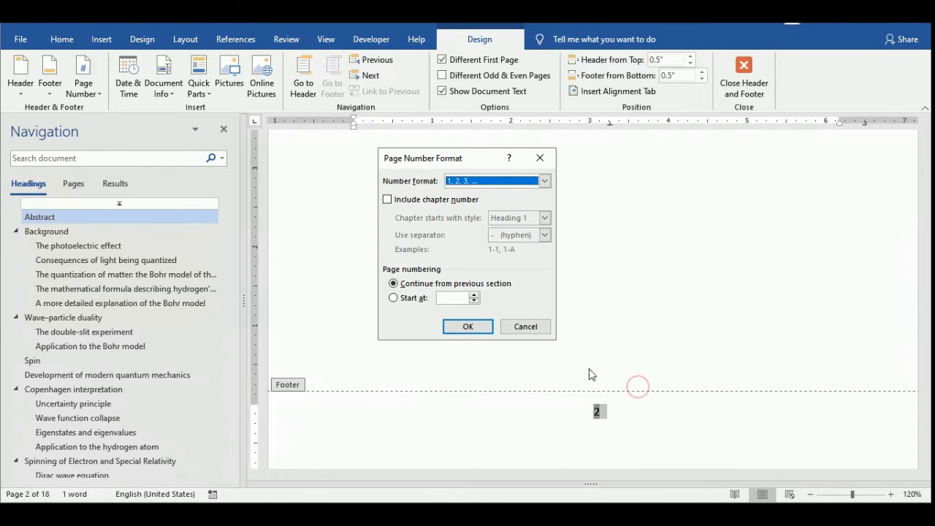
left_click(401, 299)
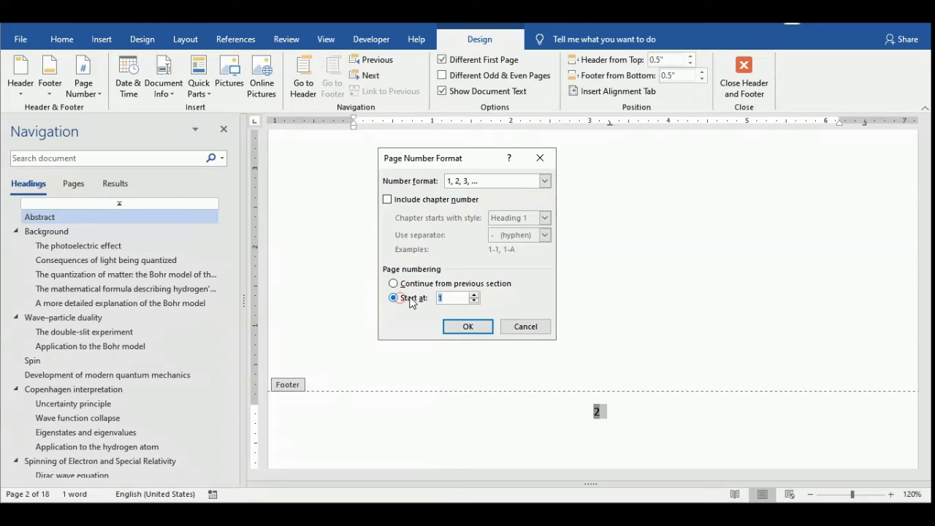
left_click(474, 300)
left_click(474, 300)
left_click(468, 326)
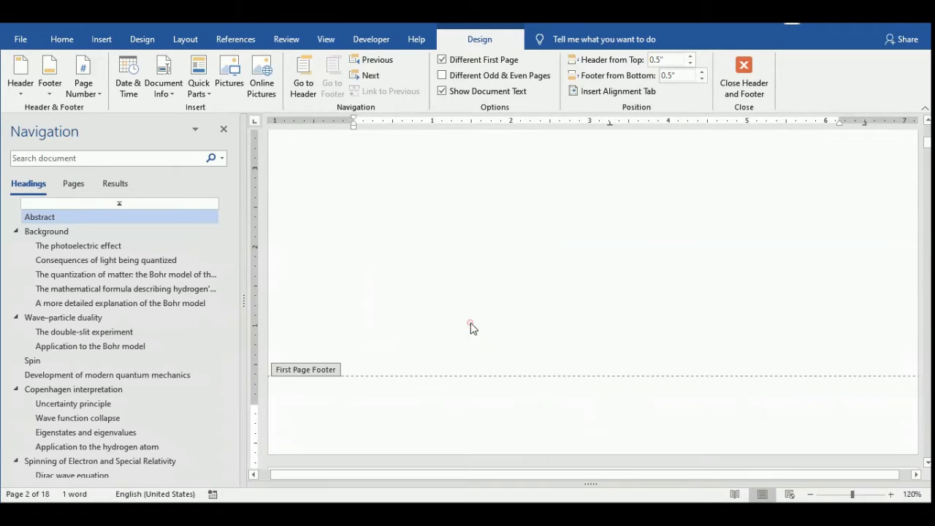
double_click(549, 292)
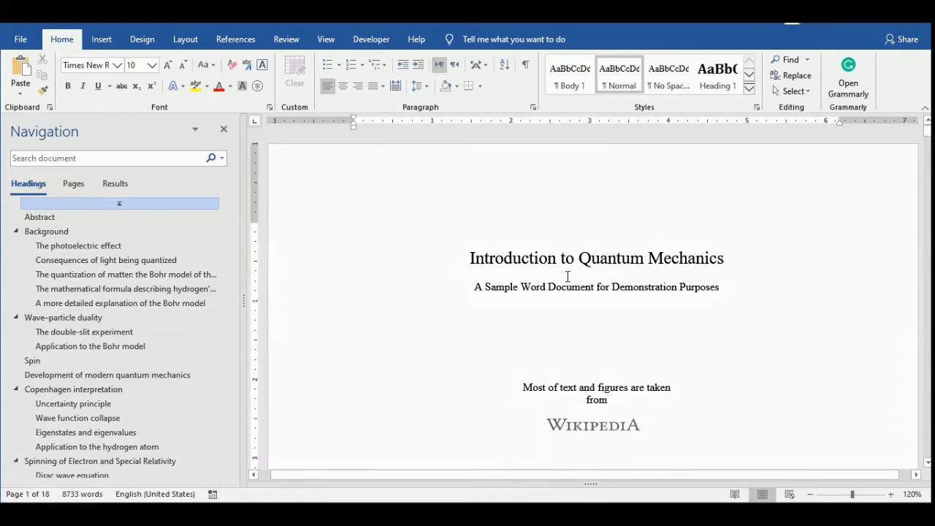
Examine the footers from the title page through the Abstract and Background pages to check where page numbering begins.
scroll(568, 277, "down", 20)
scroll(568, 277, "up", 20)
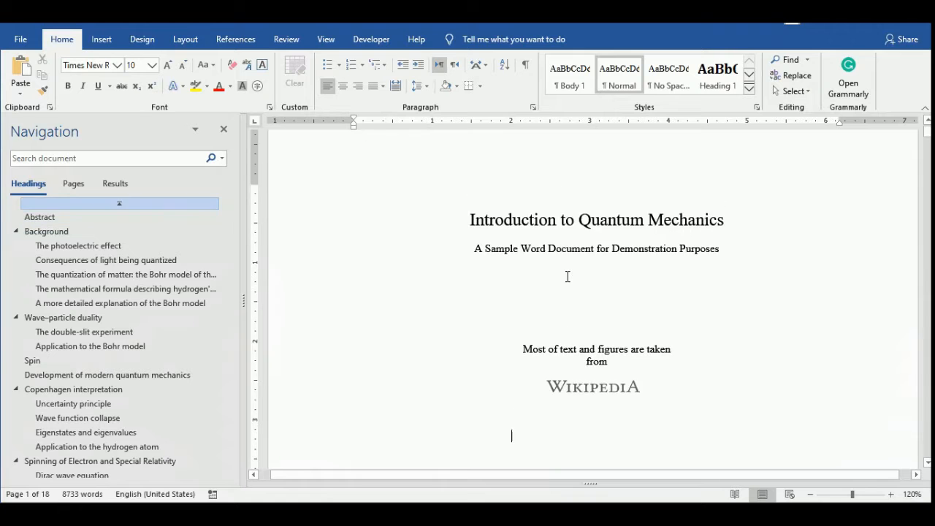
scroll(567, 276, "up", 1)
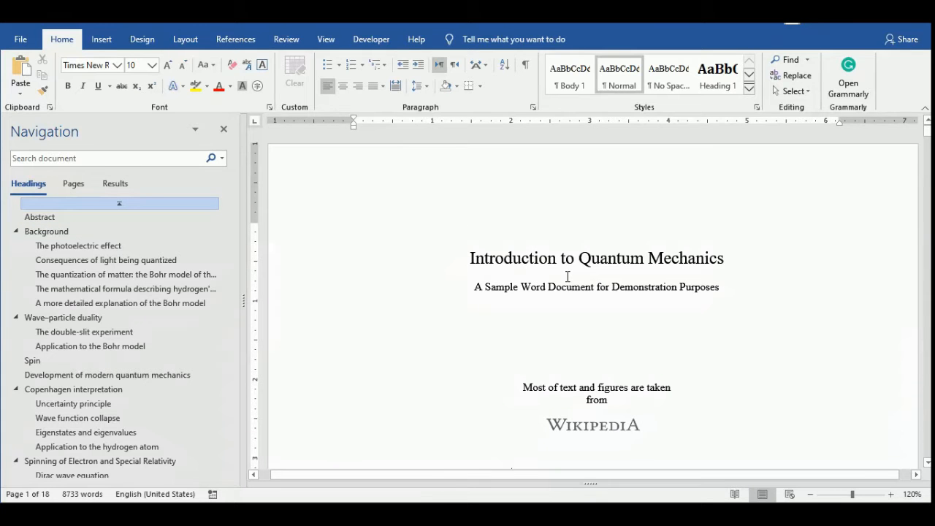
scroll(567, 277, "down", 20)
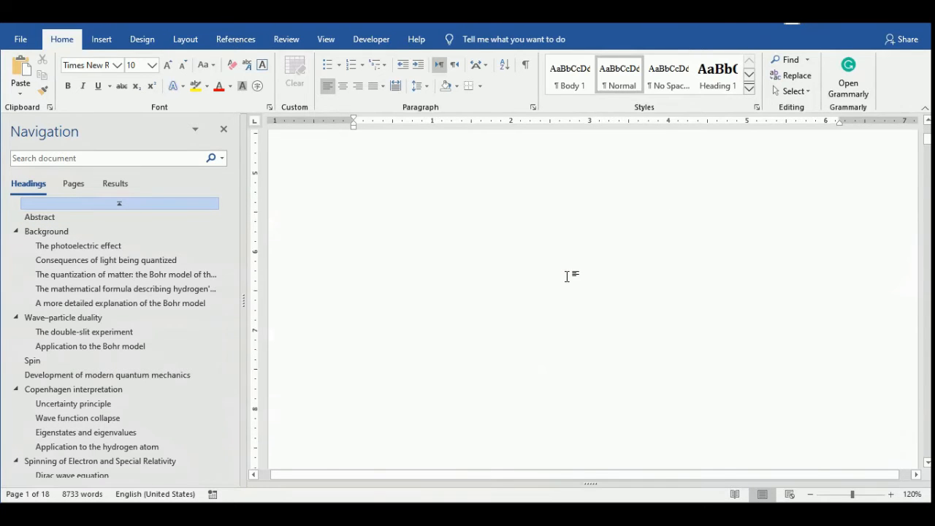
scroll(568, 277, "down", 10)
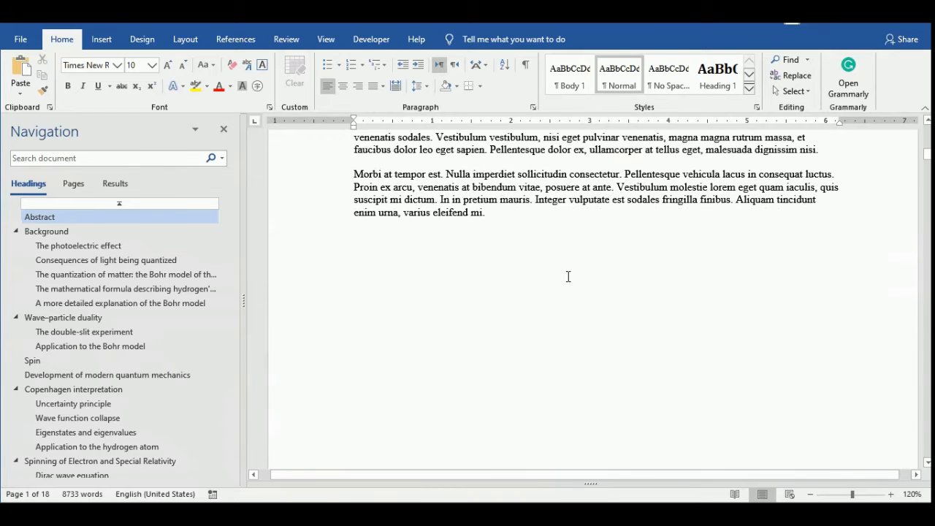
scroll(567, 276, "down", 5)
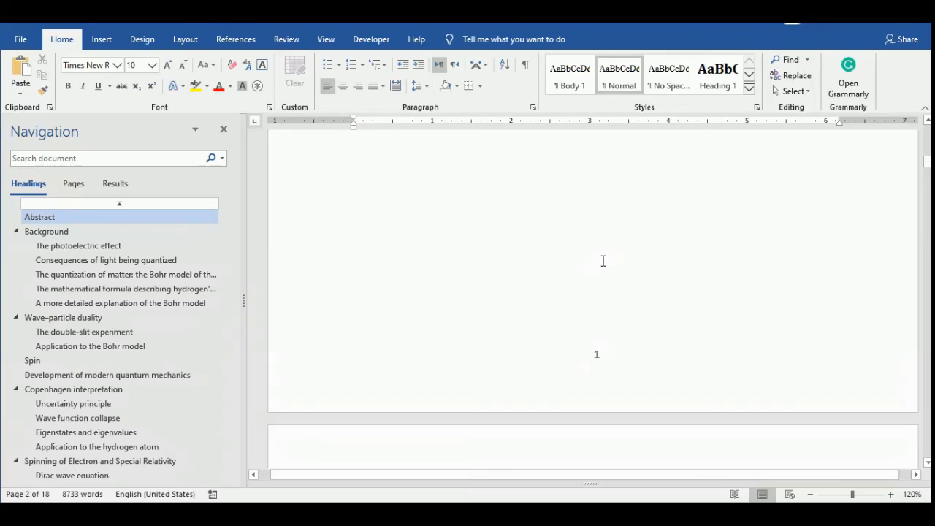
scroll(603, 261, "down", 3, "ctrl")
scroll(604, 260, "down", 15)
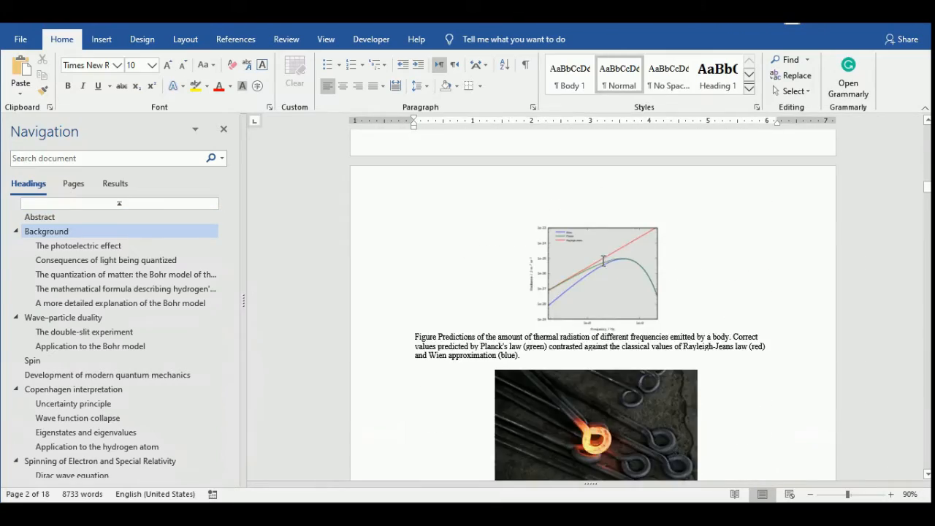
scroll(603, 260, "up", 12)
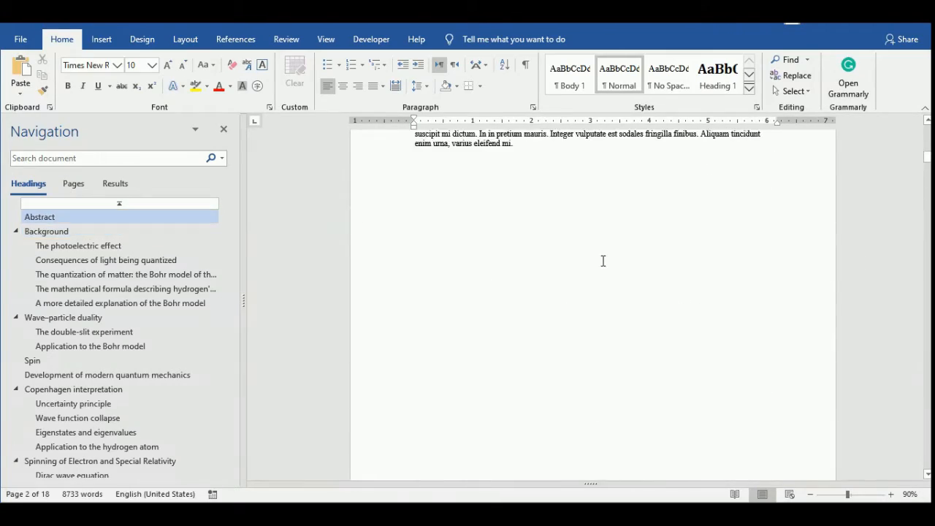
scroll(603, 261, "up", 8)
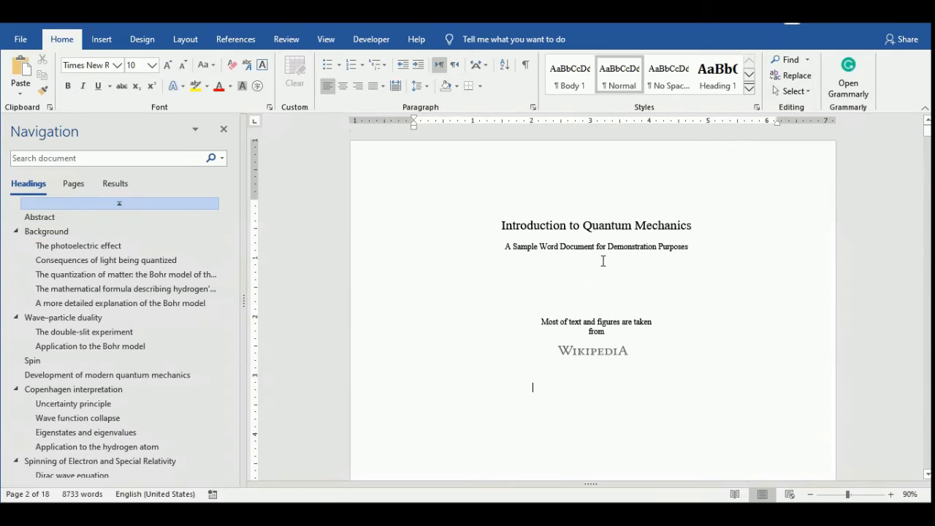
scroll(603, 261, "down", 5)
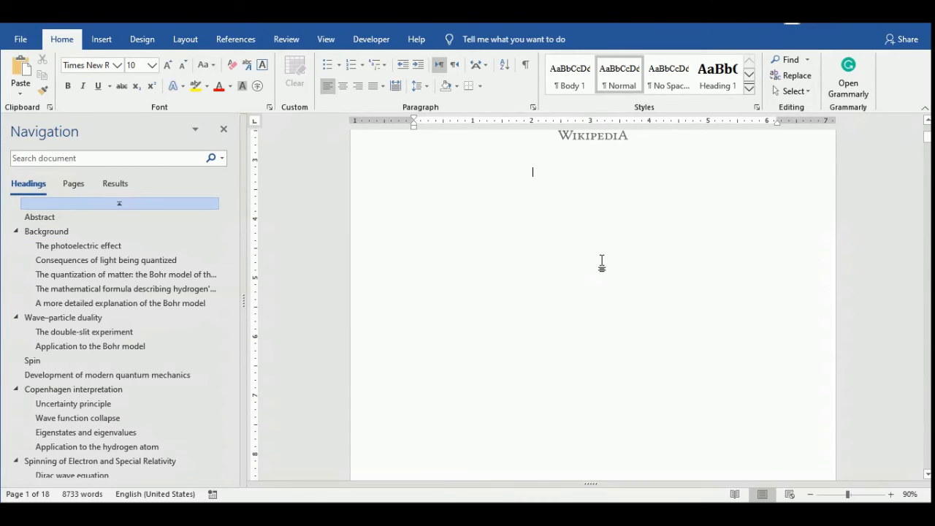
scroll(602, 263, "down", 10)
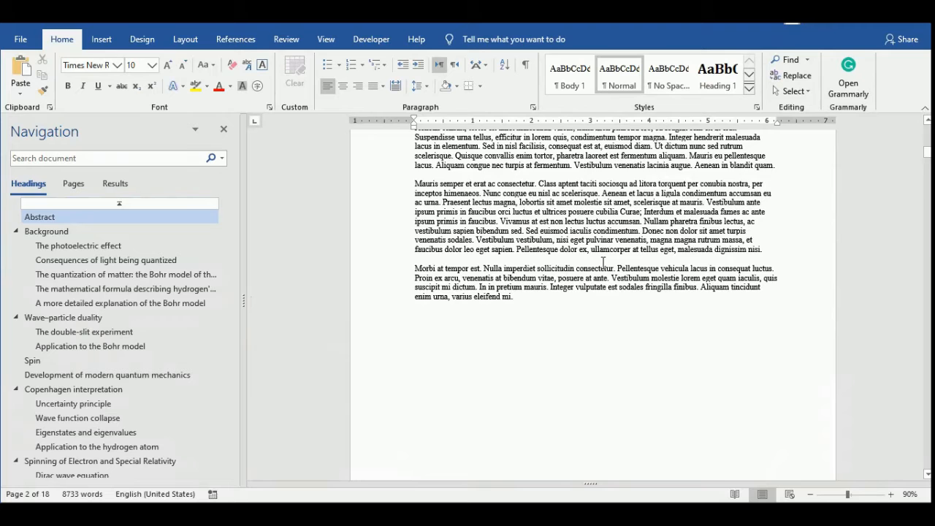
scroll(604, 261, "down", 6)
Insert a page break after the last paragraph of the Abstract to make a blank page before Background.
scroll(603, 262, "up", 2)
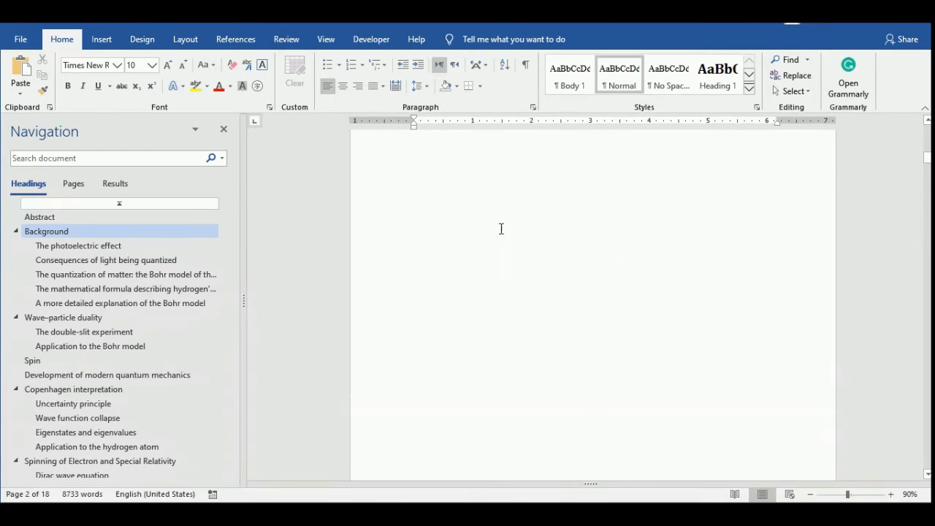
scroll(501, 229, "up", 5)
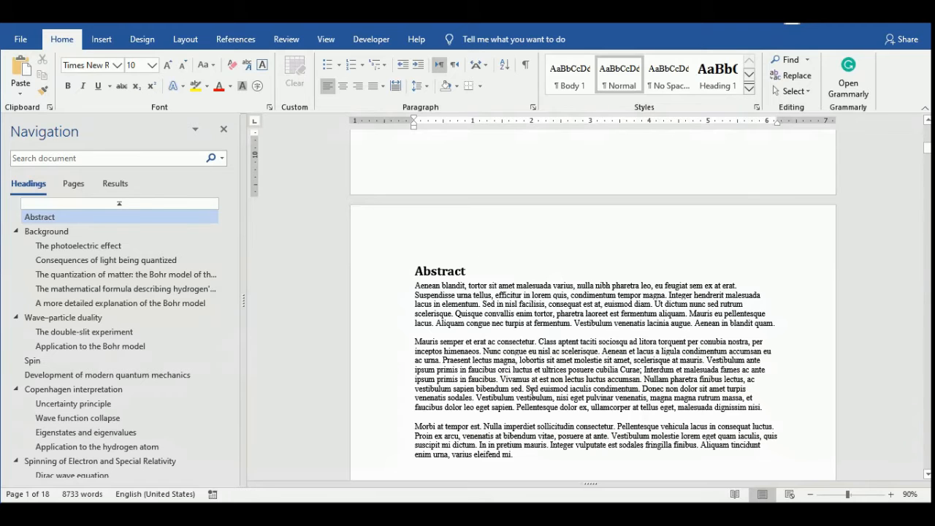
scroll(535, 380, "down", 3)
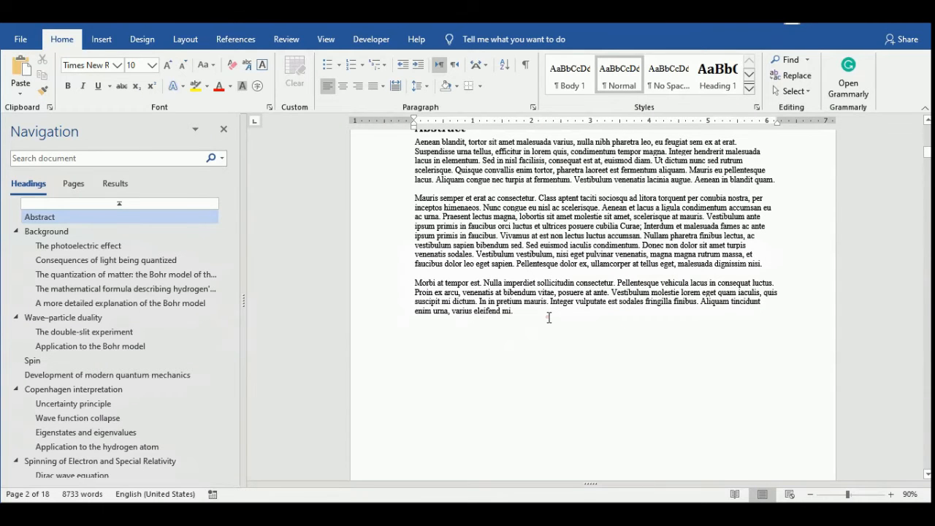
scroll(543, 275, "up", 5)
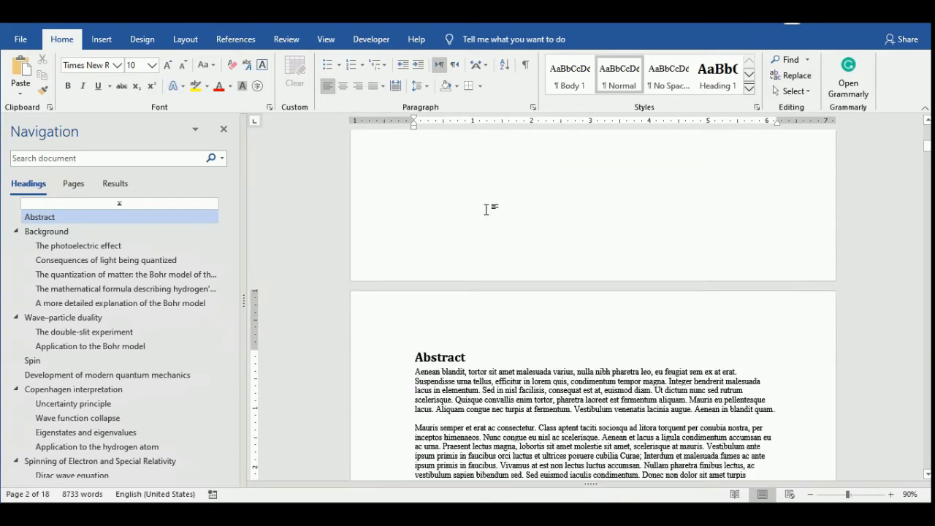
scroll(562, 289, "down", 3)
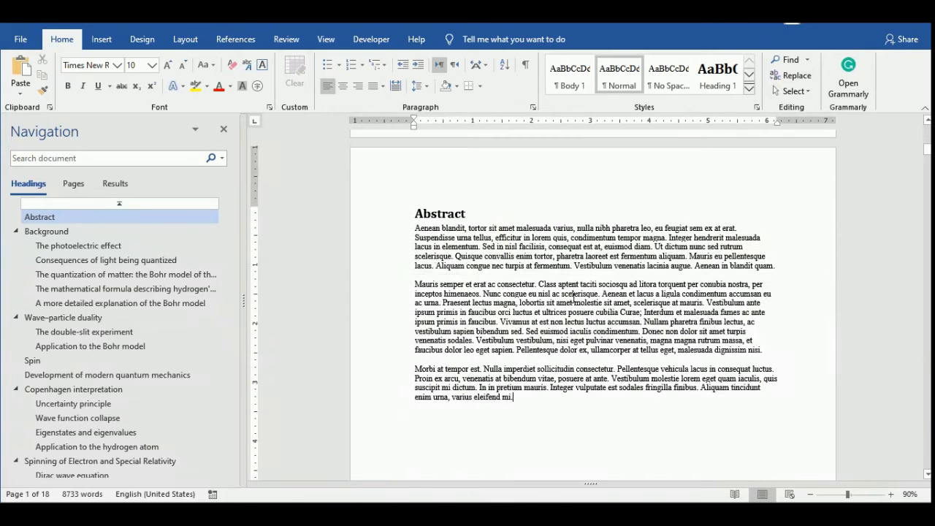
left_click(101, 38)
left_click(36, 91)
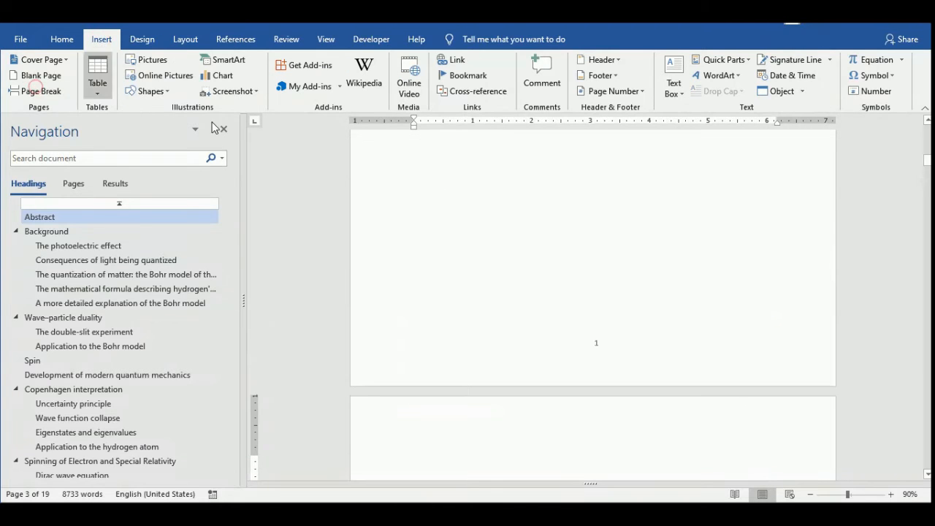
Insert a table of contents in the built-in Automatic Table 2 style on the blank page after the Abstract.
scroll(635, 265, "down", 2)
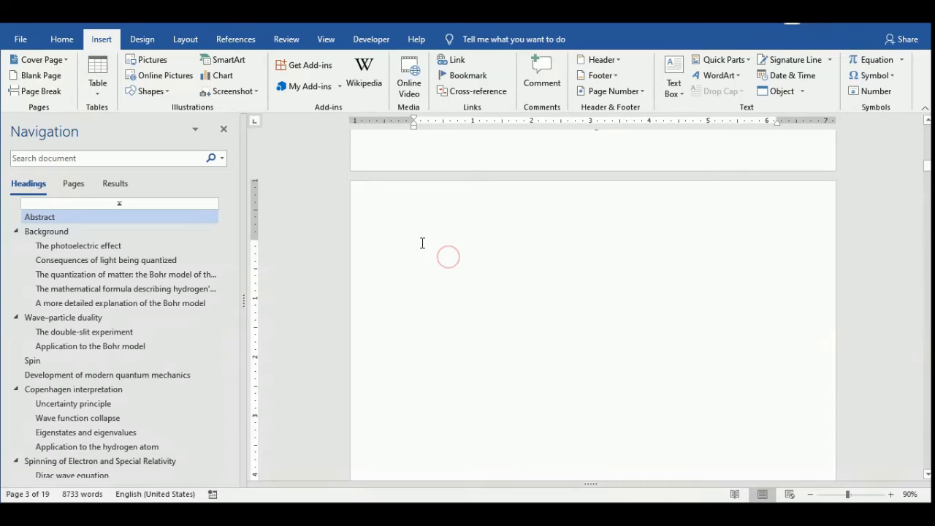
left_click(139, 41)
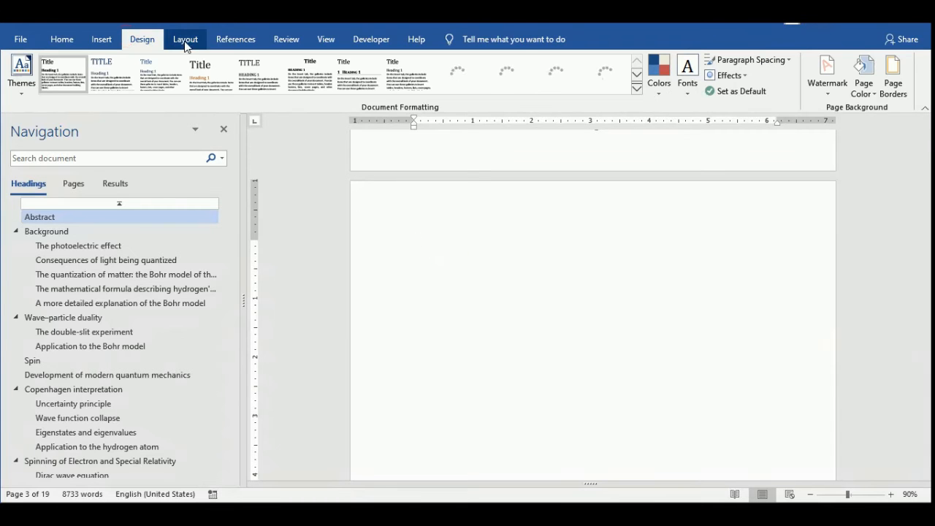
left_click(252, 44)
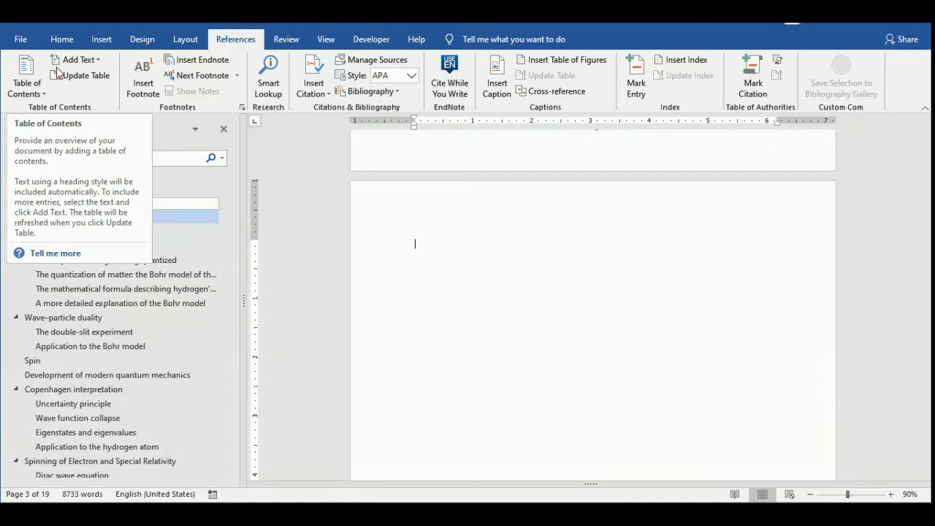
left_click(40, 92)
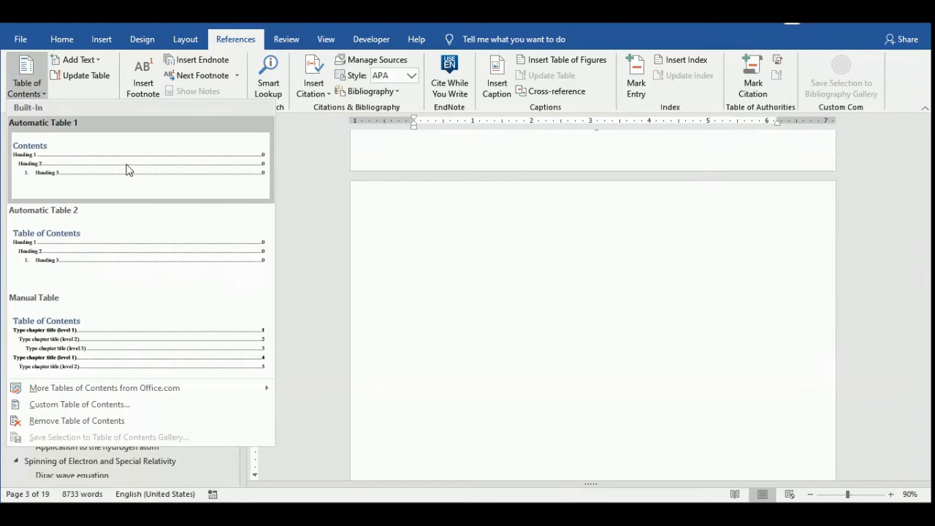
left_click(21, 242)
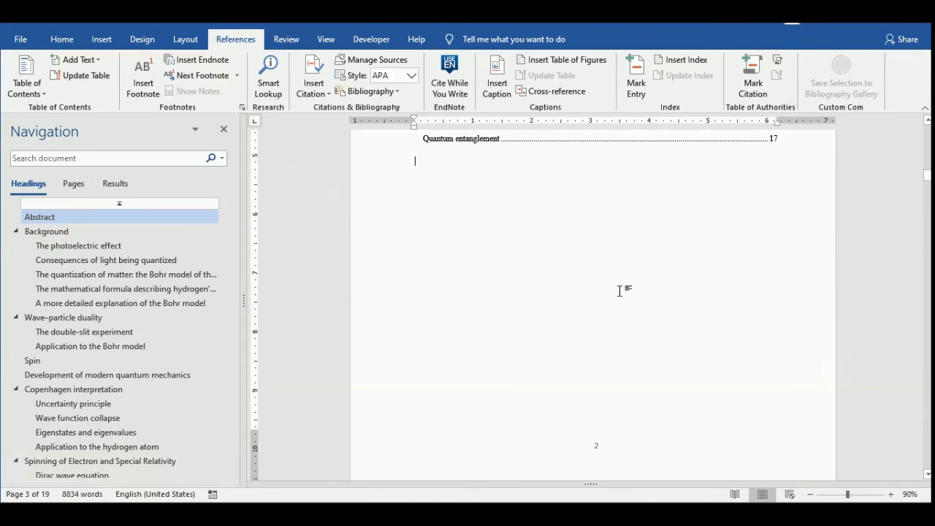
Examine the entries and page numbers of the table of contents from Abstract down to Quantum entanglement.
scroll(619, 291, "up", 5)
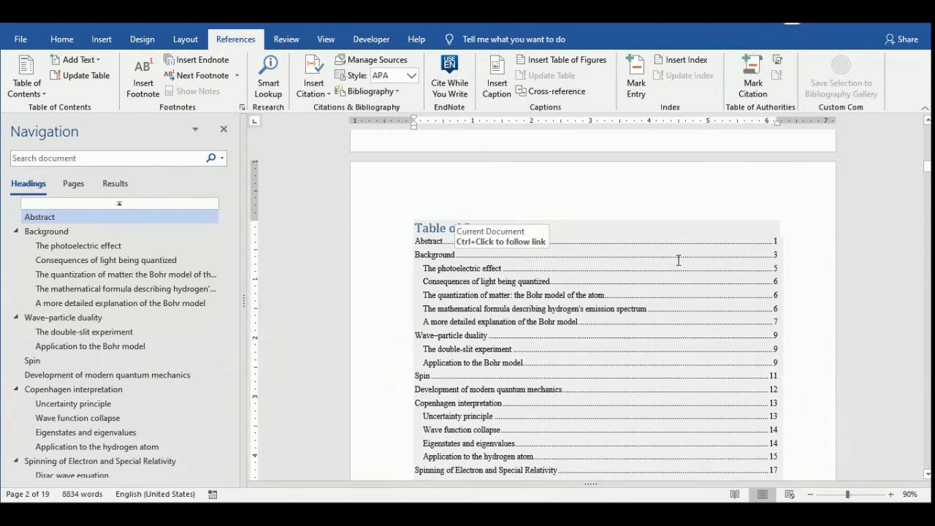
scroll(677, 259, "down", 3)
scroll(789, 200, "up", 4)
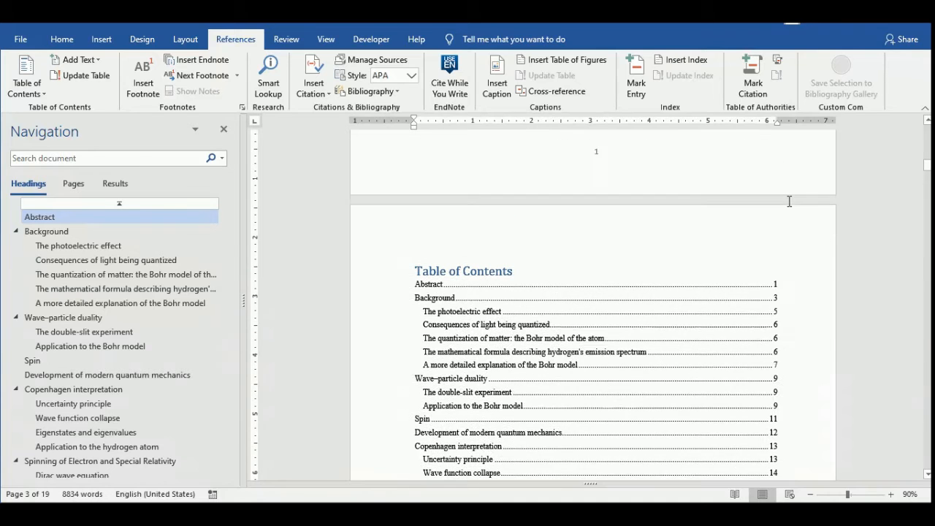
scroll(794, 269, "down", 1)
left_click(772, 254)
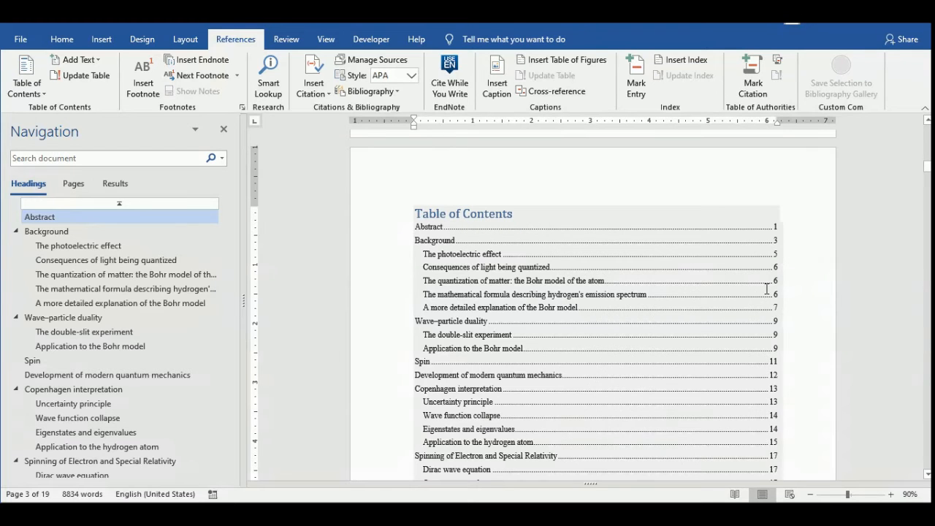
scroll(781, 342, "down", 5)
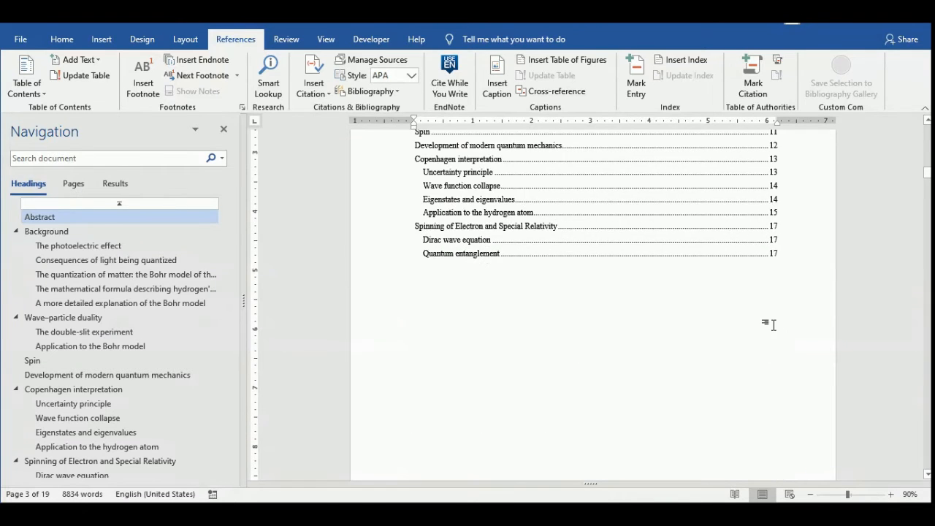
scroll(767, 324, "up", 3)
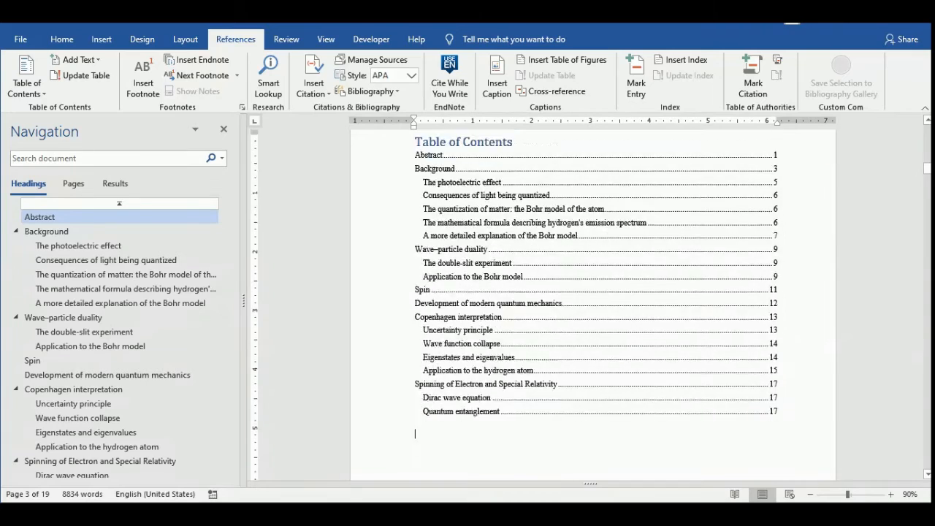
Number the headings from the Background heading with the multilevel list linked to heading styles (1 Heading 1, 1.1 Heading 2).
scroll(720, 266, "down", 5)
scroll(713, 266, "down", 6)
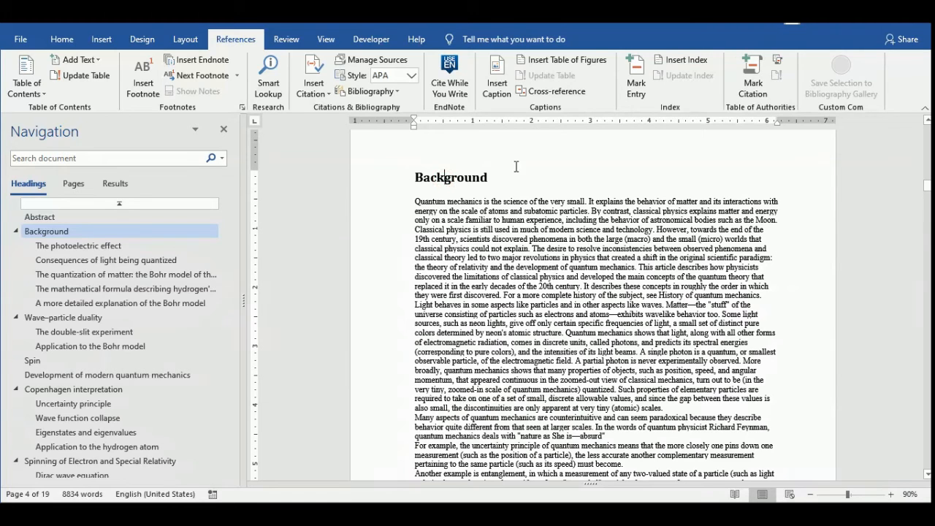
left_click(59, 39)
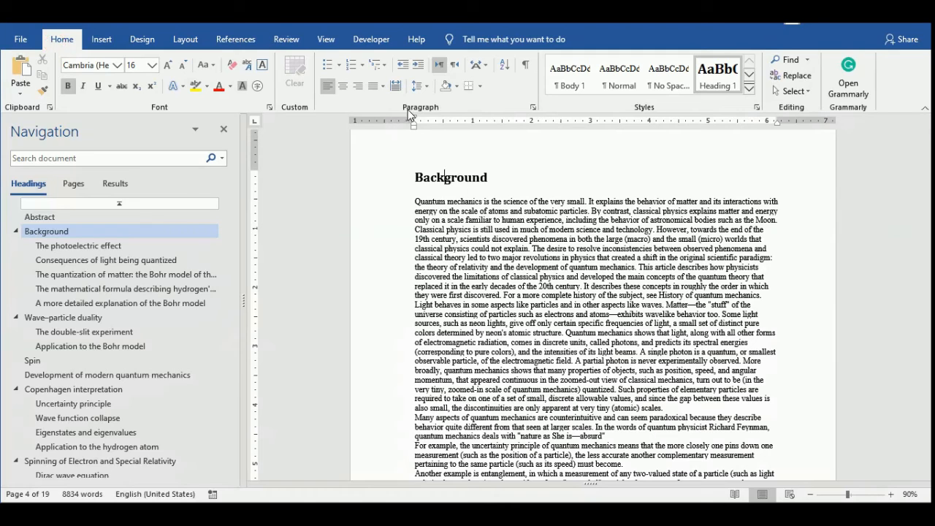
left_click(383, 71)
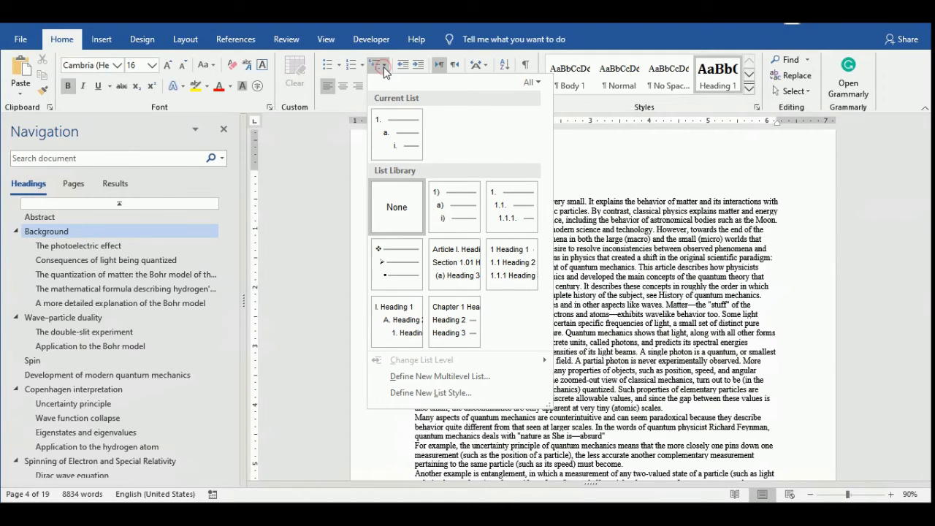
left_click(512, 252)
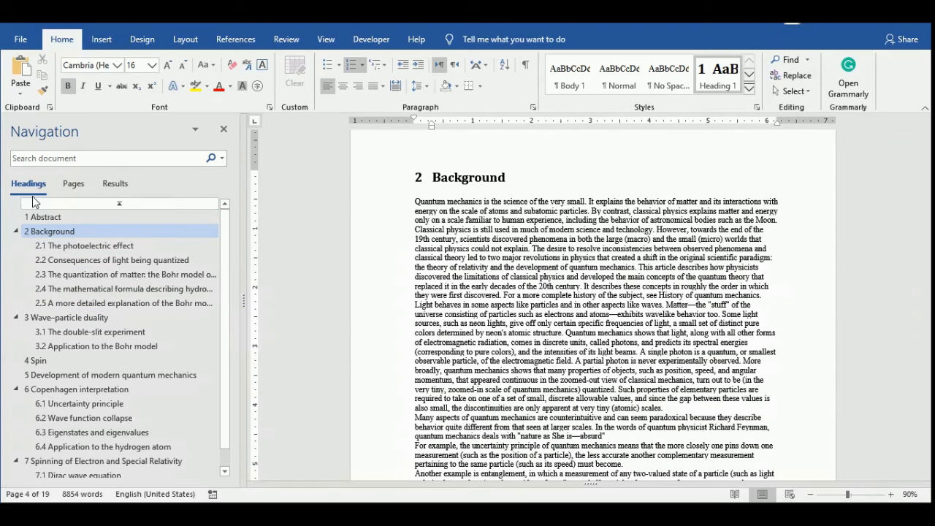
Remove the list number and the leftover indent from the Abstract heading so that numbering starts at Background.
left_click(64, 245)
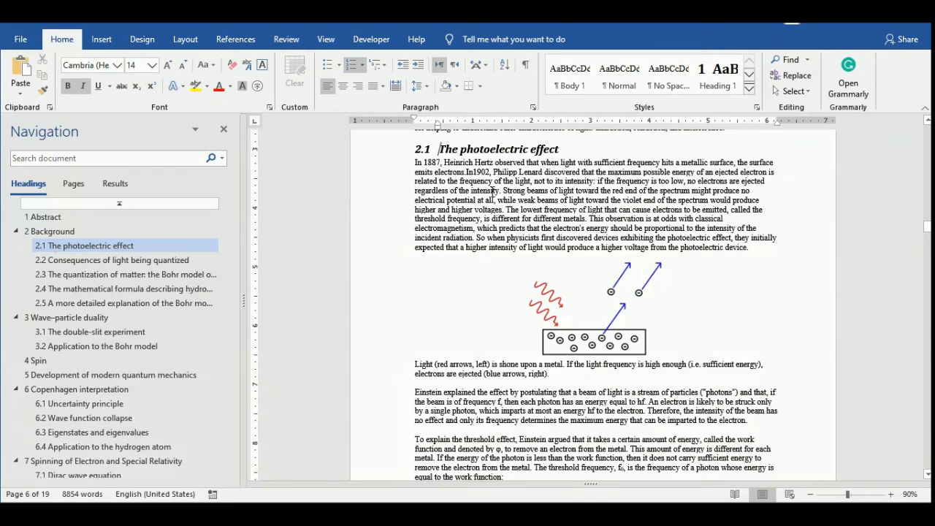
scroll(493, 191, "down", 8)
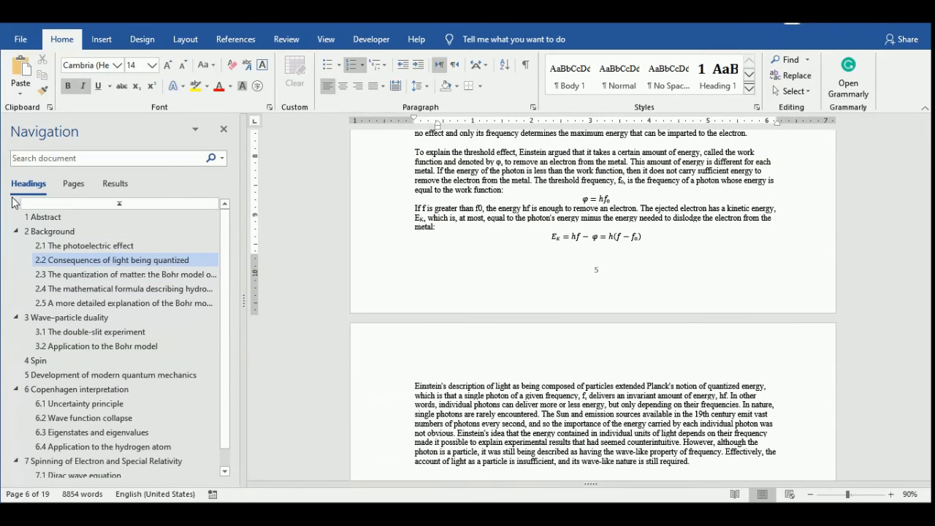
left_click(56, 218)
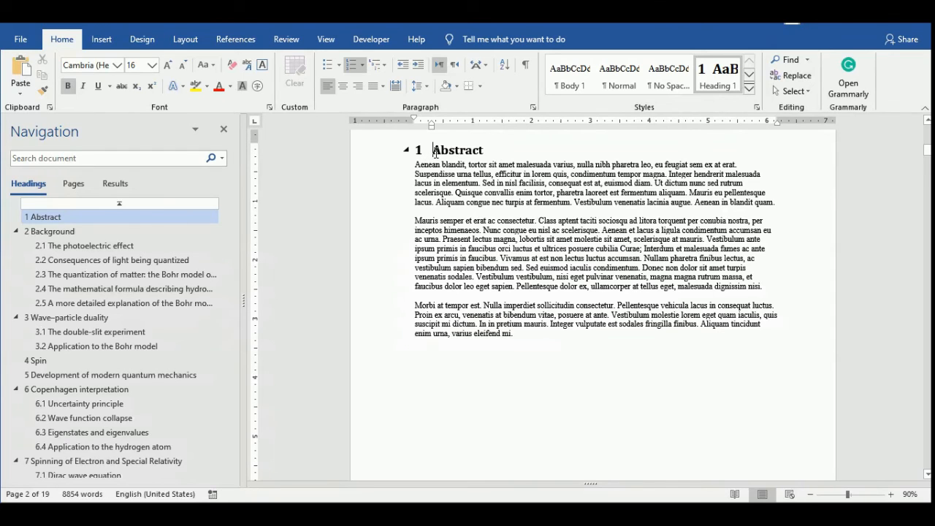
key("BackSpace")
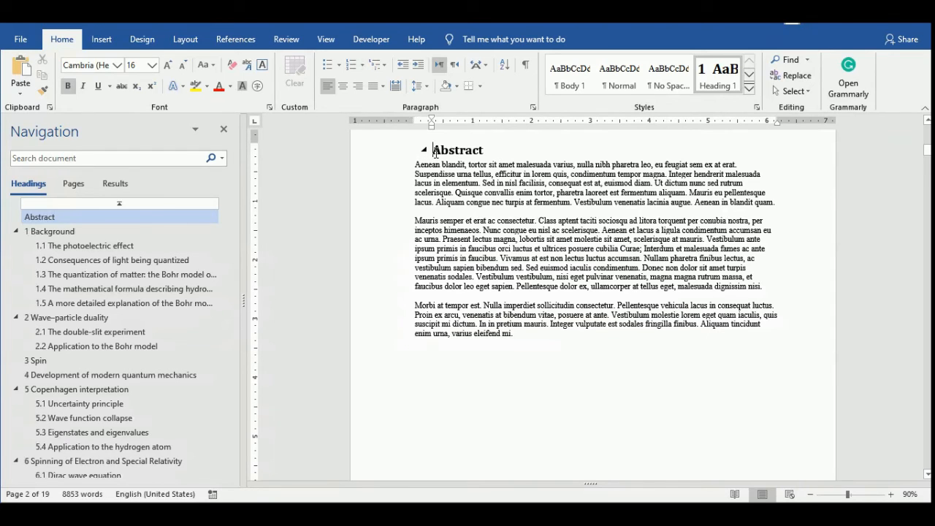
key("BackSpace")
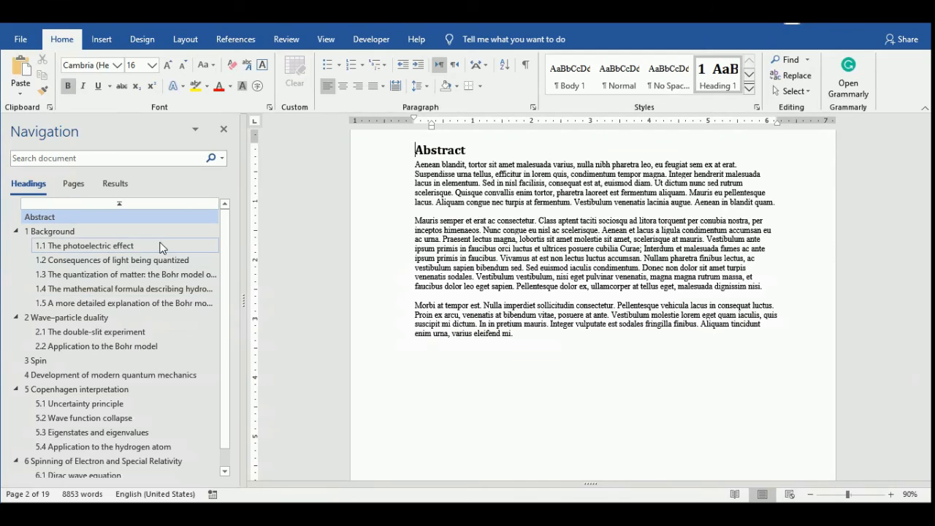
Update the entire table of contents so that its entries include the heading numbers.
scroll(230, 266, "down", 1)
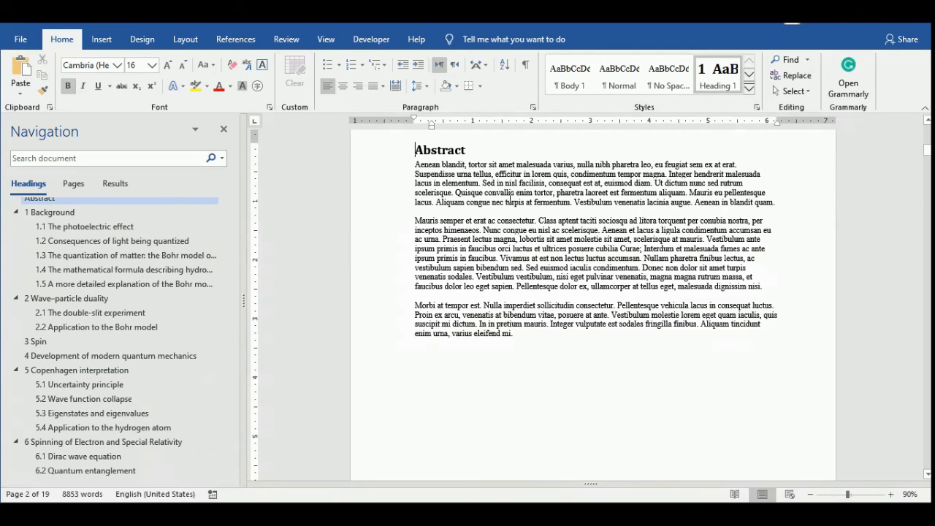
scroll(514, 204, "up", 10)
scroll(538, 255, "down", 10)
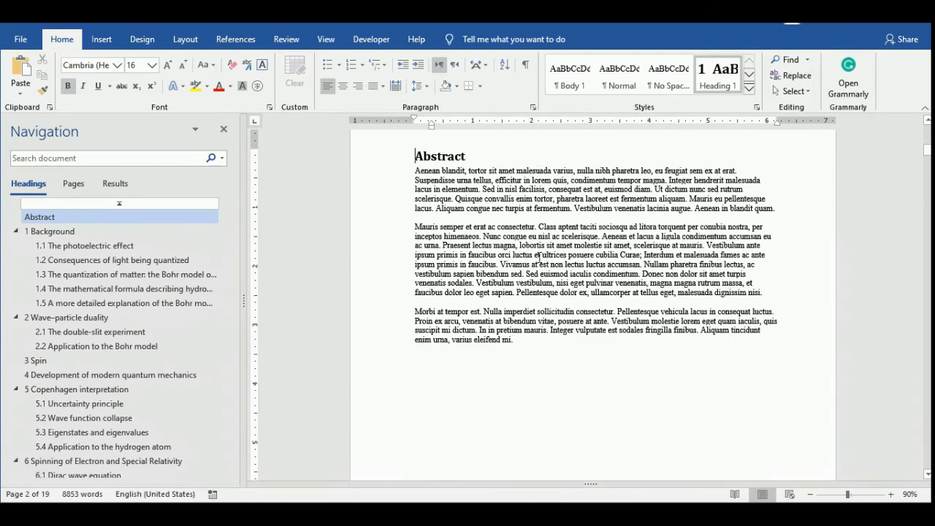
scroll(539, 256, "down", 15)
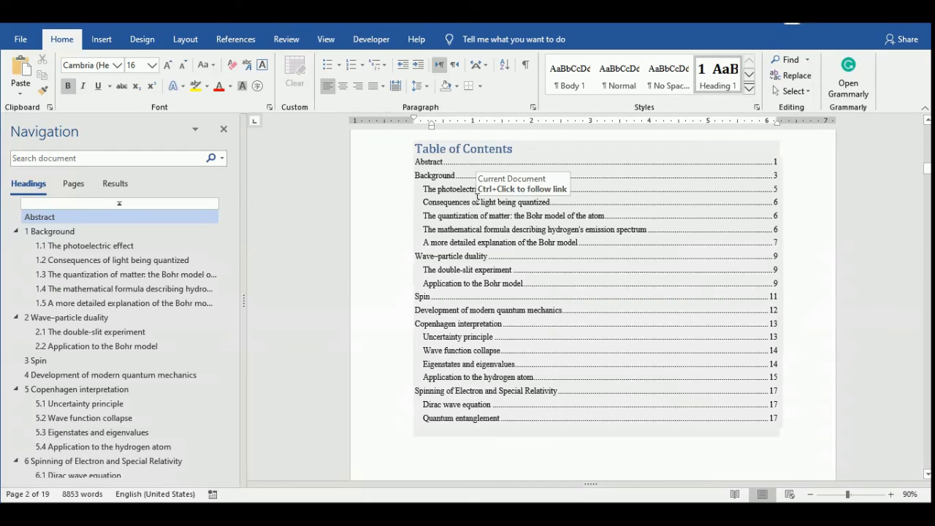
right_click(481, 208)
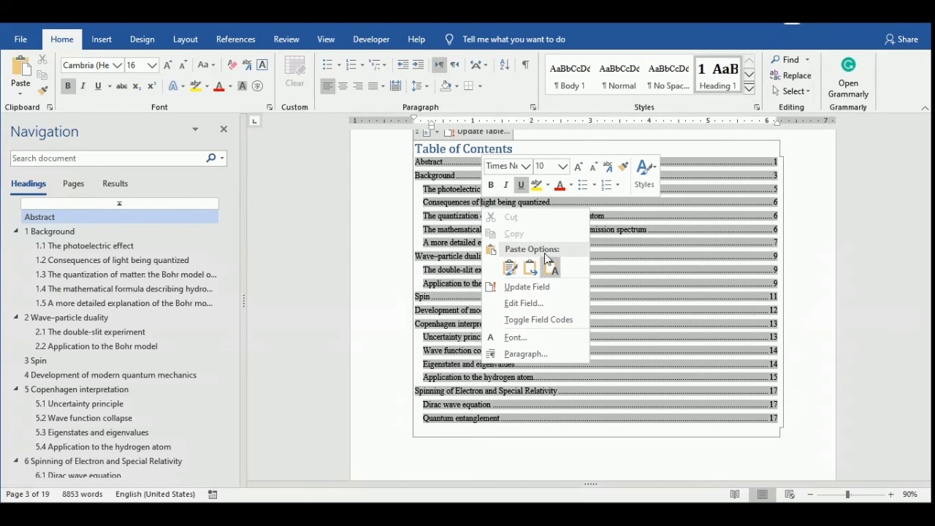
left_click(542, 286)
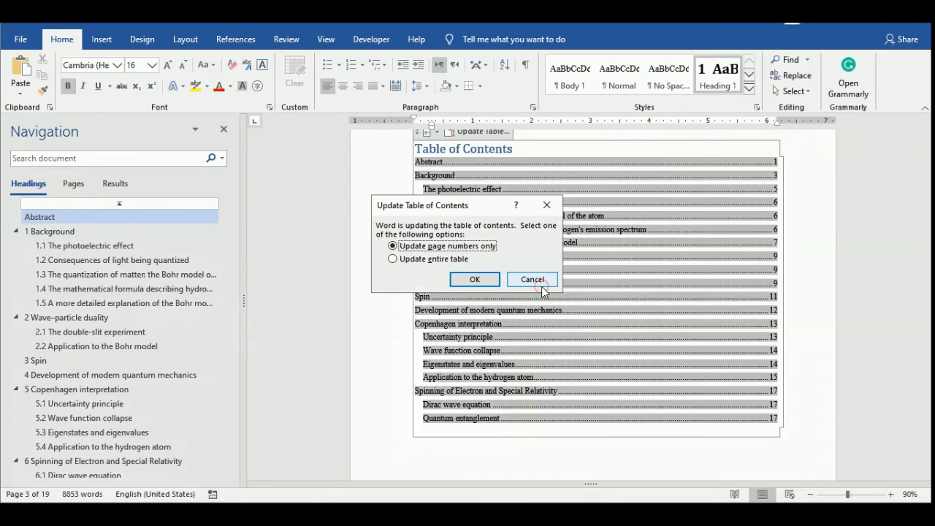
left_click(422, 259)
left_click(474, 279)
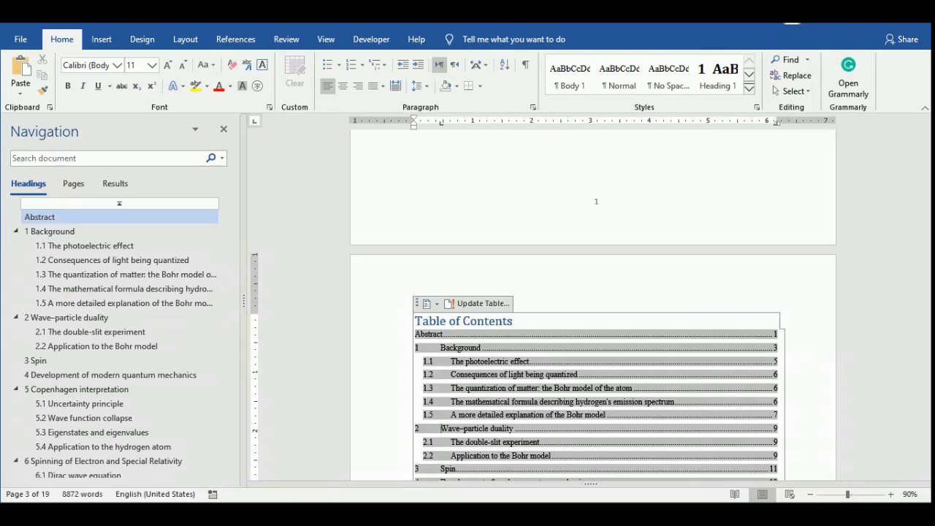
Move the tab stop of the top-level table of contents entries slightly closer to their heading numbers.
left_click_drag(441, 123, 432, 123)
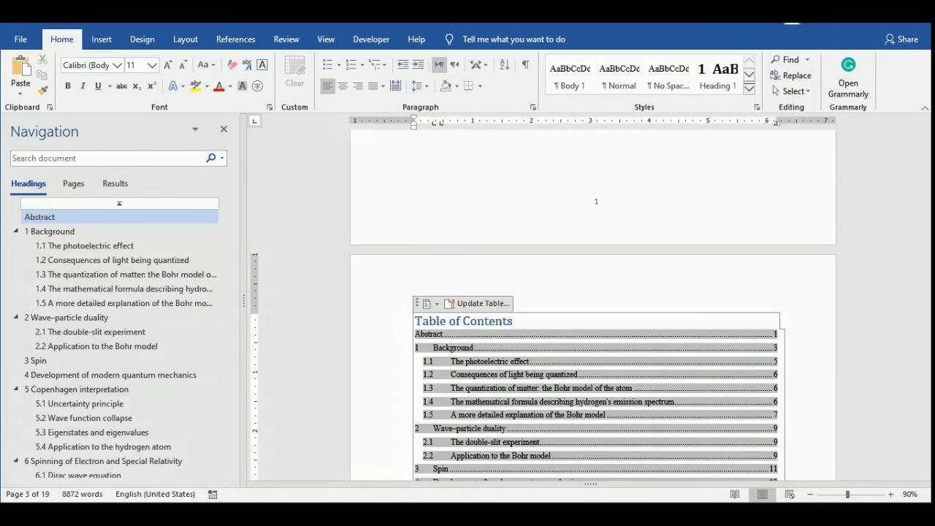